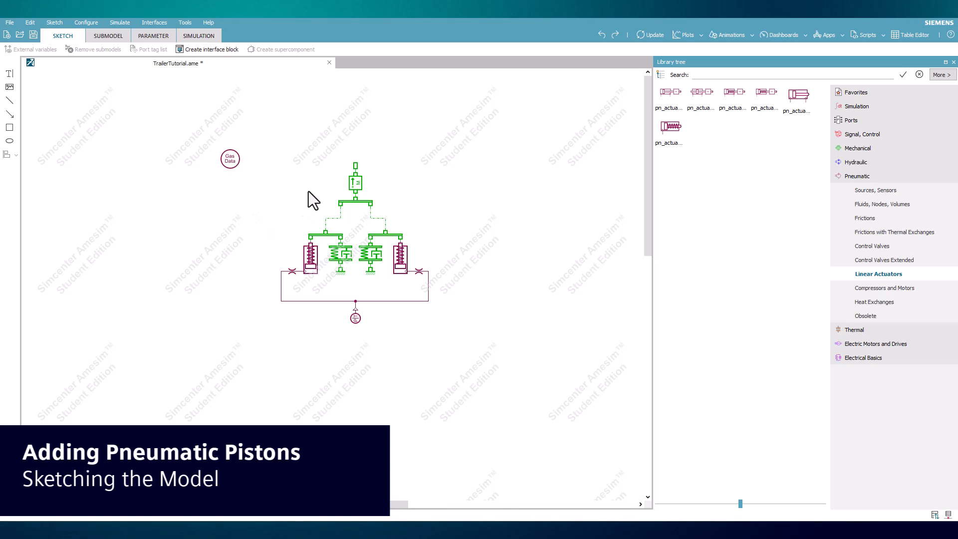
# Step: Examine the mass, the spring-dampers and the two pneumatic piston actuators in the trailer sketch
pyautogui.click(358, 183)
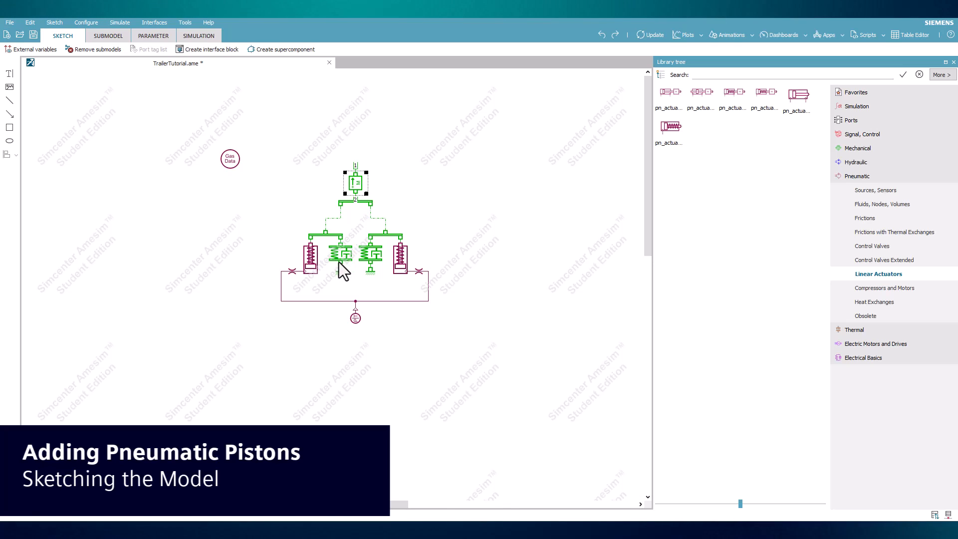
pyautogui.click(365, 260)
pyautogui.click(493, 244)
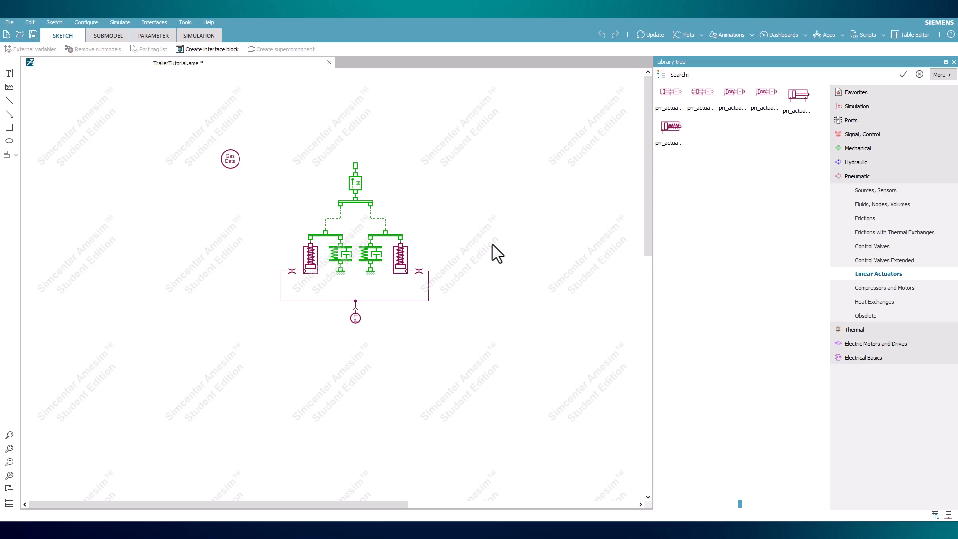
pyautogui.click(400, 271)
pyautogui.click(310, 269)
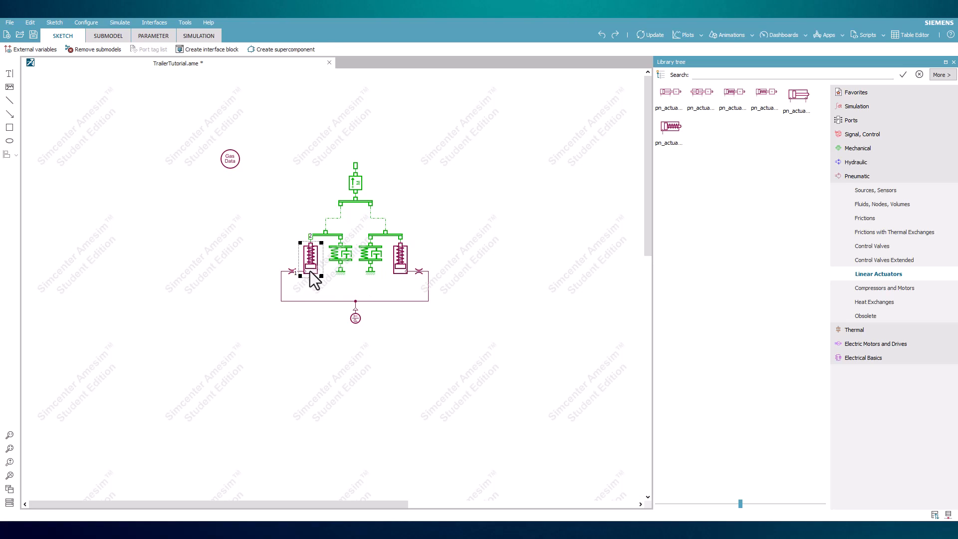
pyautogui.click(399, 273)
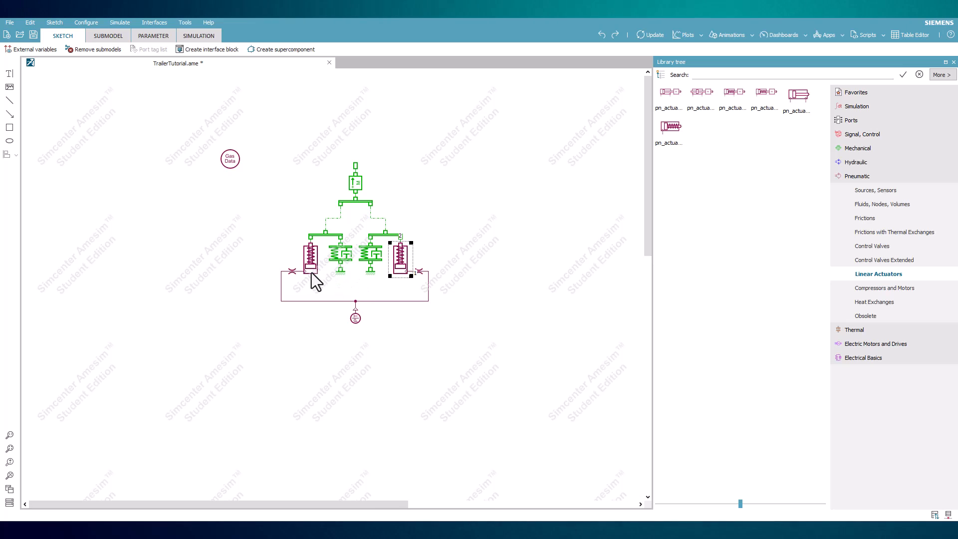
pyautogui.click(311, 272)
pyautogui.click(402, 273)
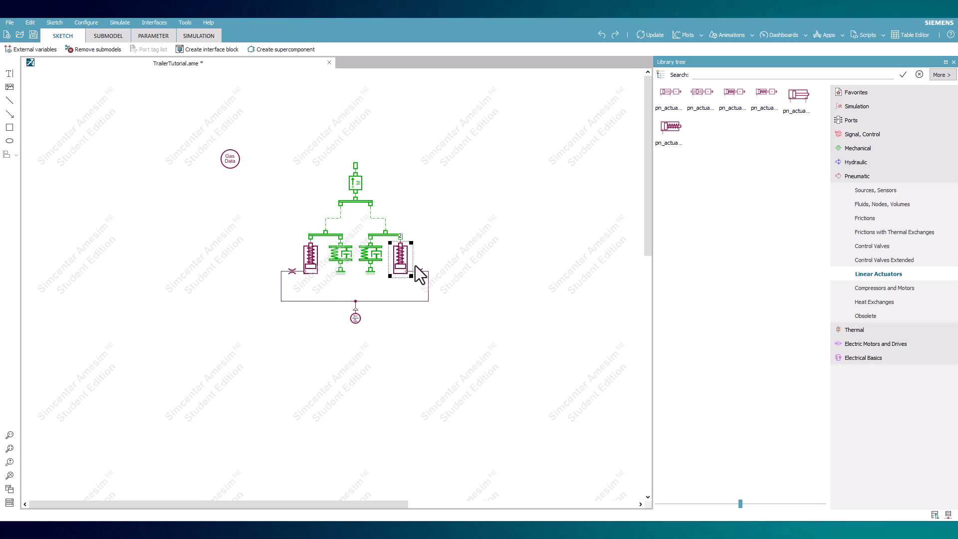
pyautogui.click(427, 260)
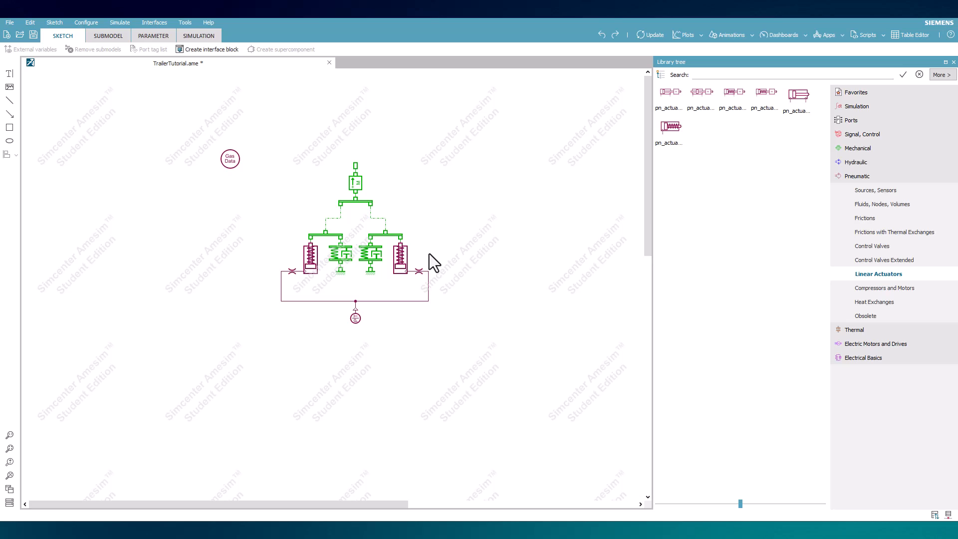
# Step: Examine the right linkage junction, actuator and orifice, the pneumatic source with its node, and the gas data component
pyautogui.click(394, 239)
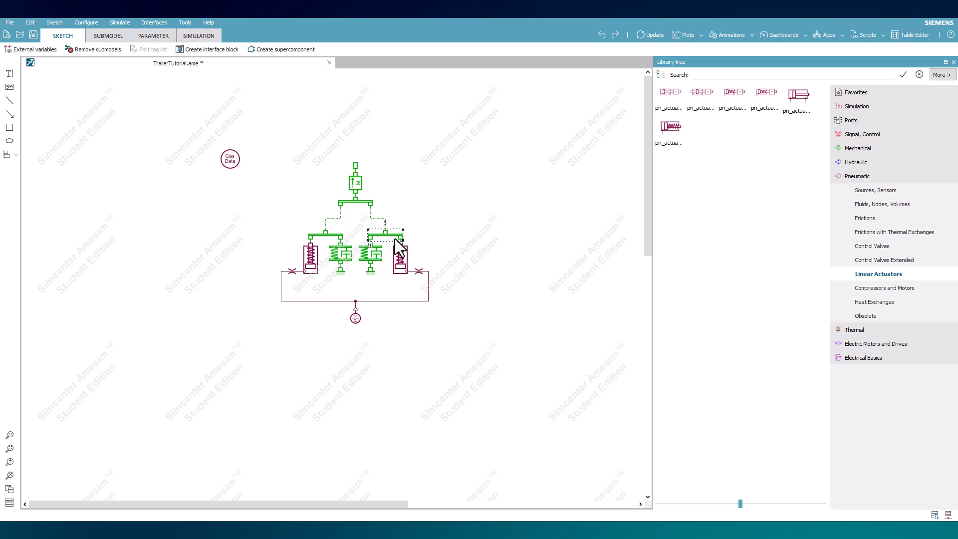
pyautogui.click(436, 242)
pyautogui.click(402, 268)
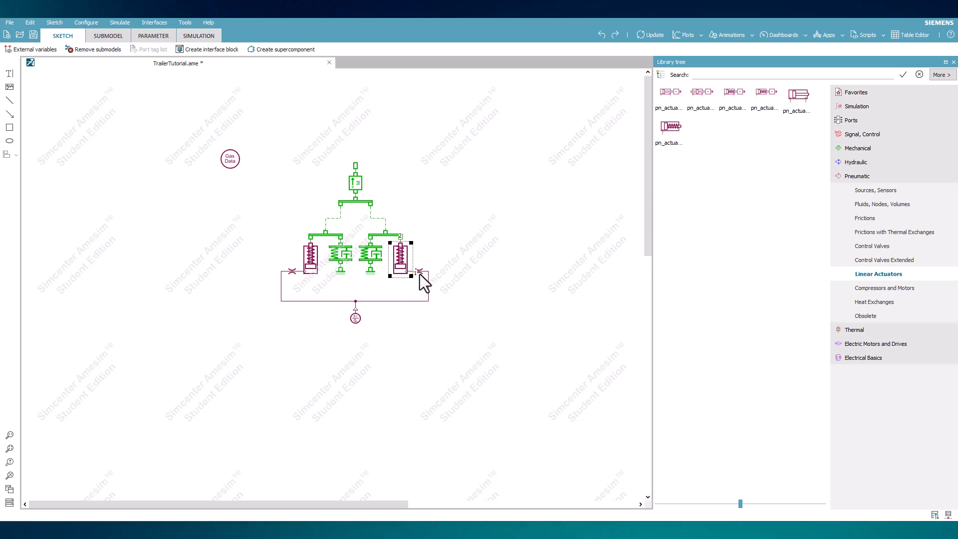
pyautogui.click(420, 273)
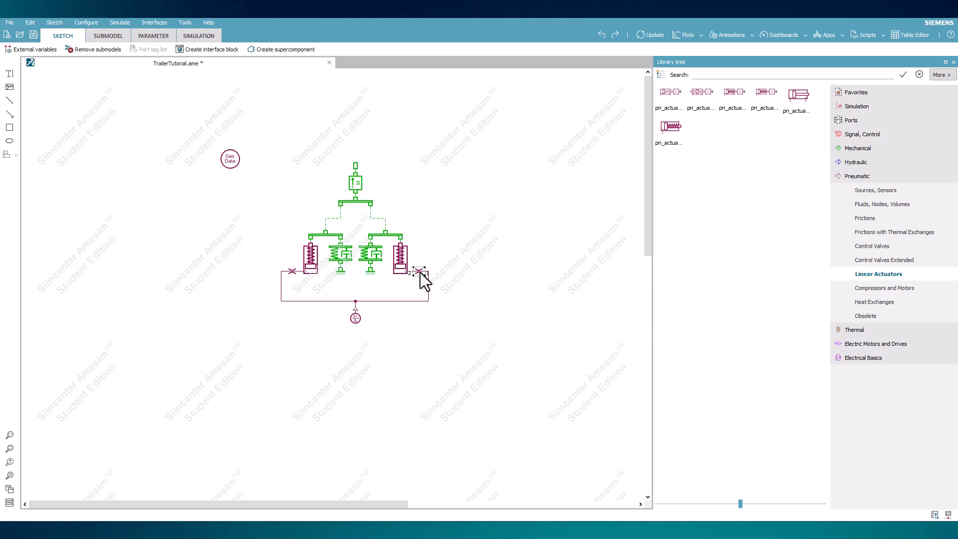
pyautogui.click(463, 287)
pyautogui.click(356, 319)
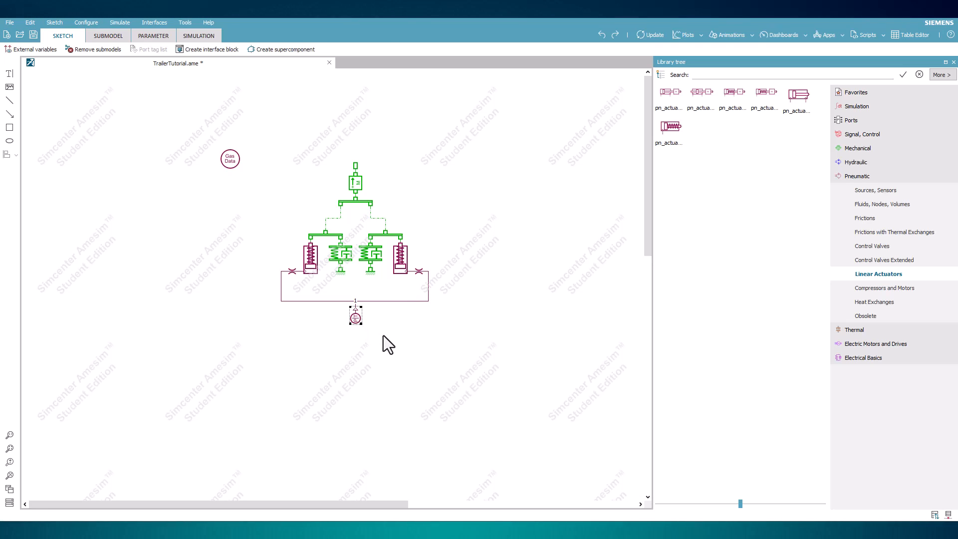
pyautogui.click(392, 342)
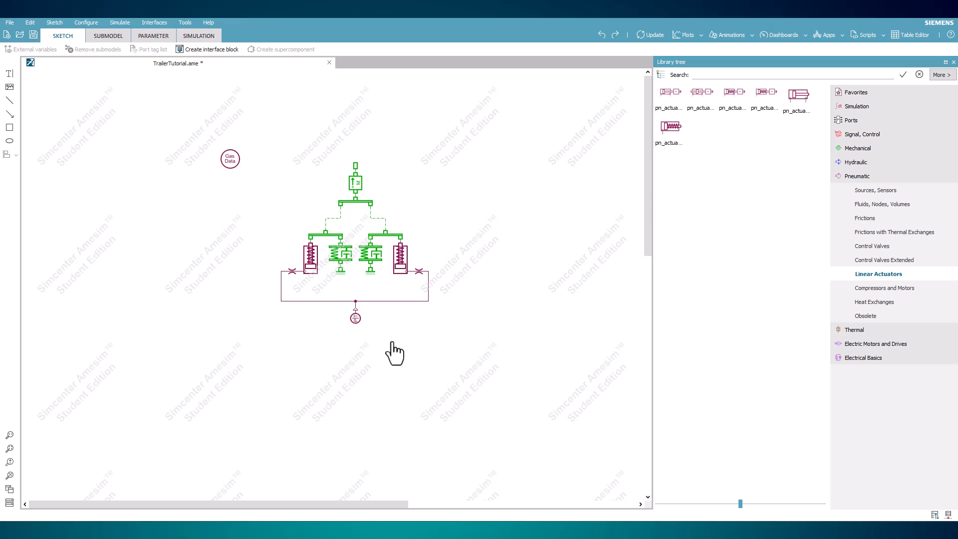
pyautogui.click(357, 303)
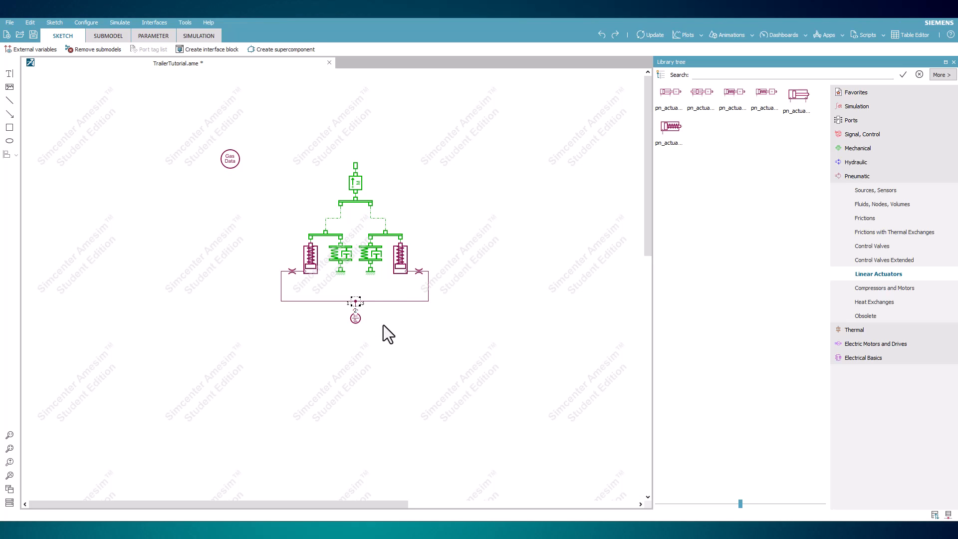
pyautogui.click(368, 339)
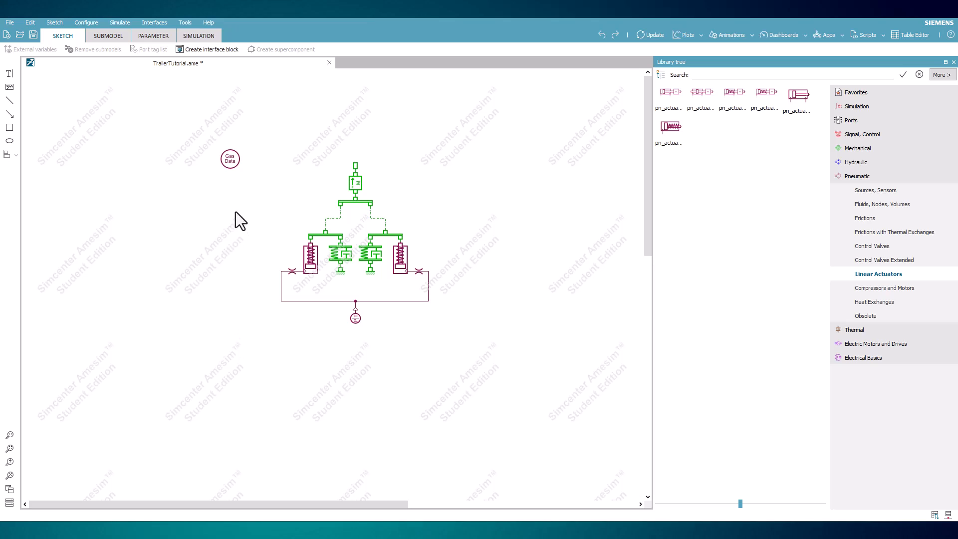
pyautogui.click(231, 165)
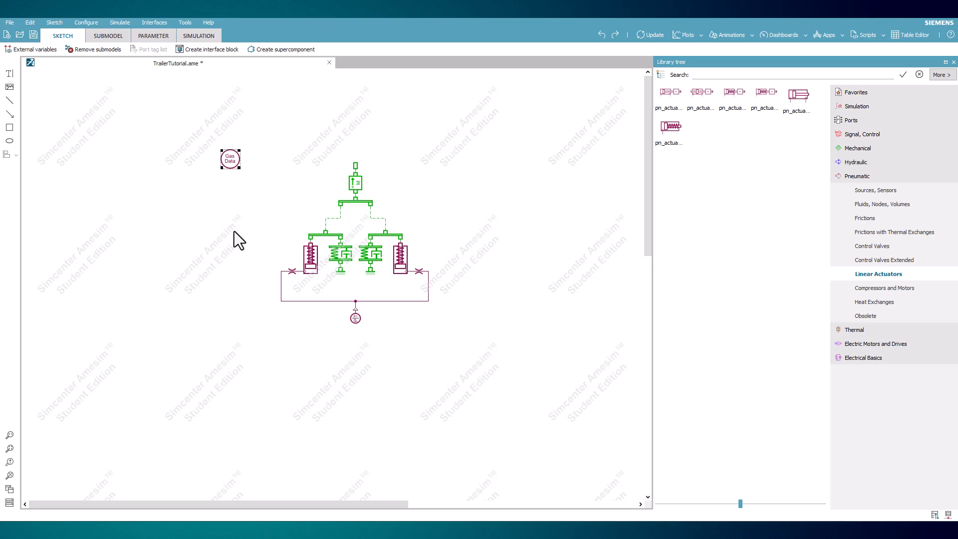
pyautogui.click(229, 200)
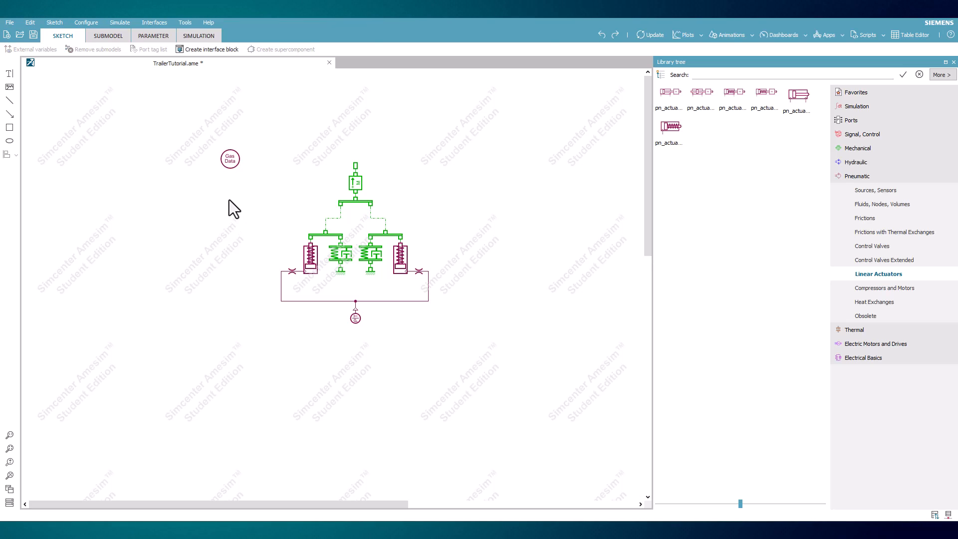
# Step: Assign premier submodels to all components that have no submodel yet
pyautogui.click(109, 37)
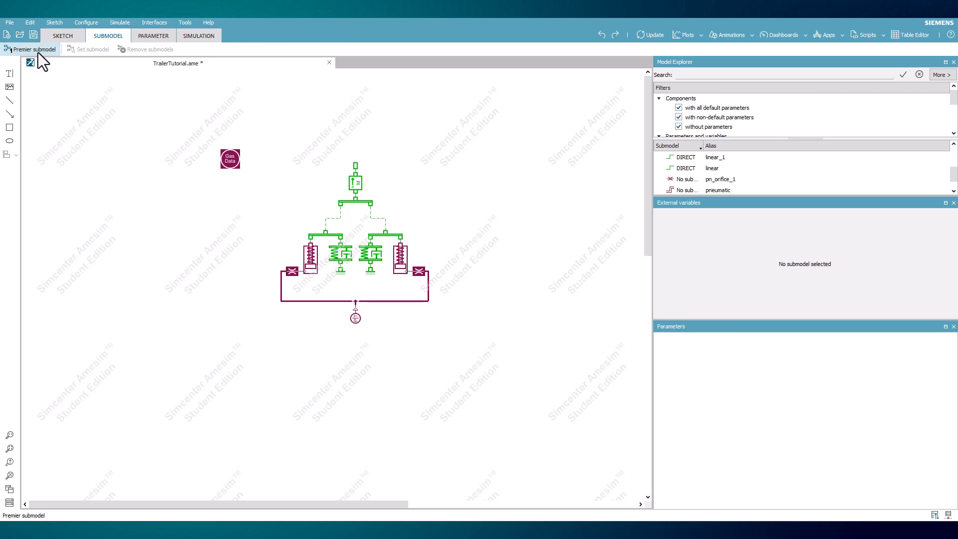
pyautogui.click(38, 52)
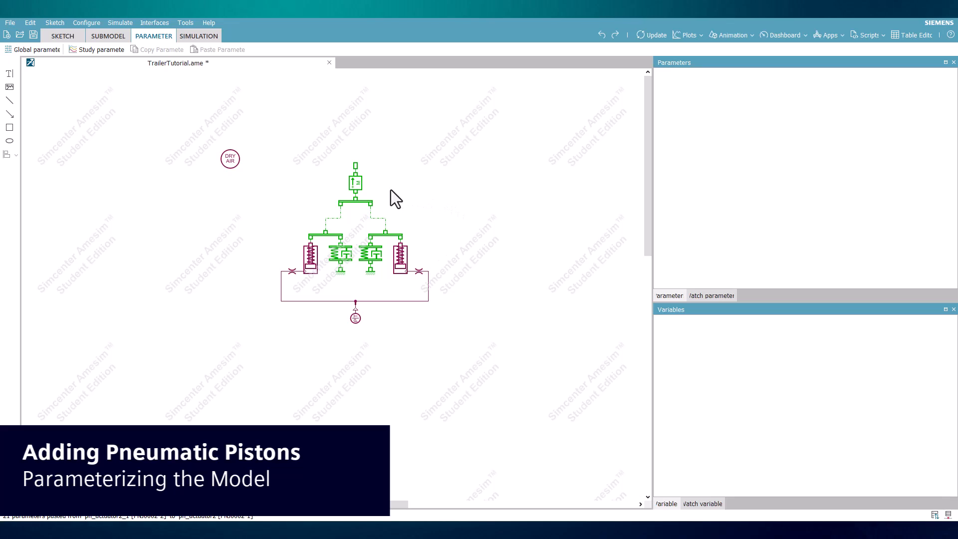
# Step: Review the parameters of the mass and spring-dampers, and the global parameters for mass, stiffness and damping
pyautogui.click(358, 186)
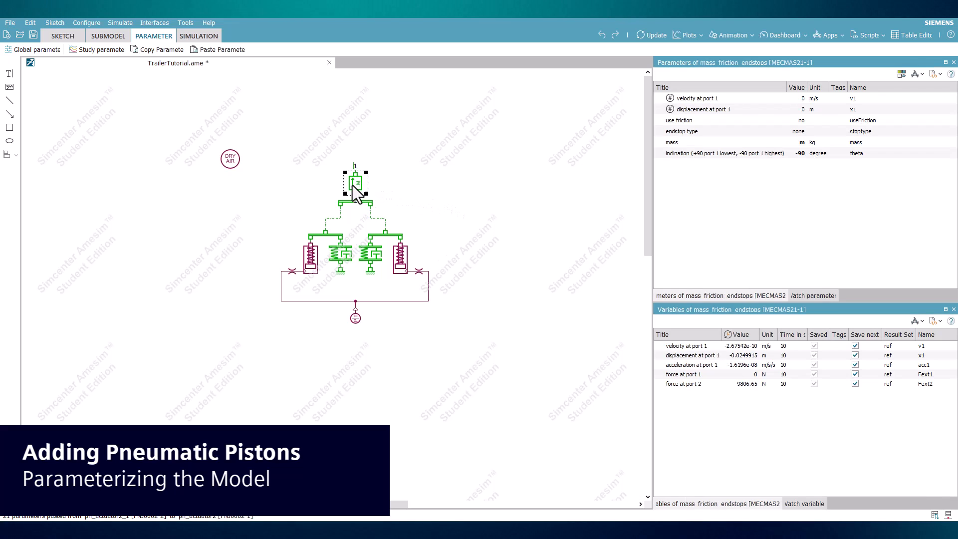
pyautogui.click(345, 264)
pyautogui.click(370, 256)
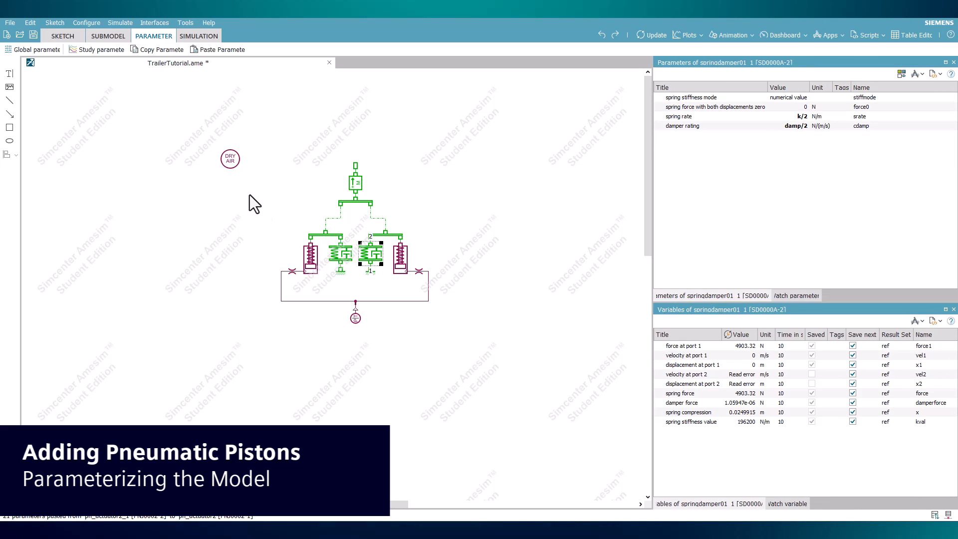
pyautogui.click(50, 50)
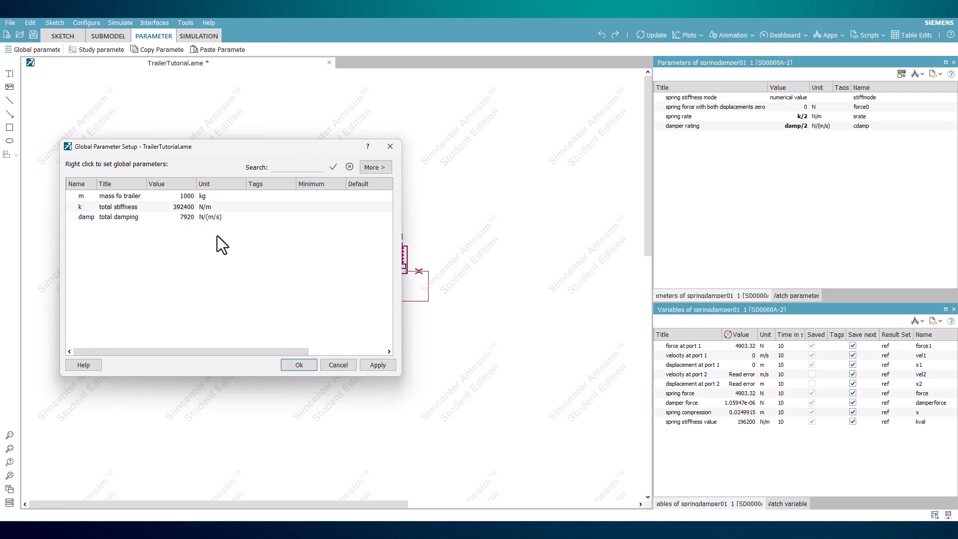
pyautogui.click(299, 365)
# Step: Review the full parameter sets of both pneumatic piston actuators
pyautogui.click(399, 266)
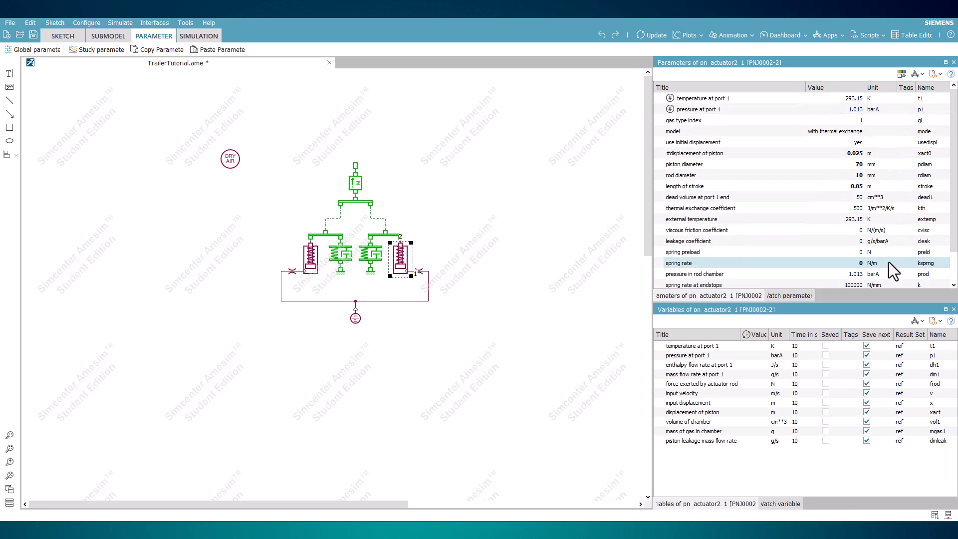
pyautogui.click(310, 261)
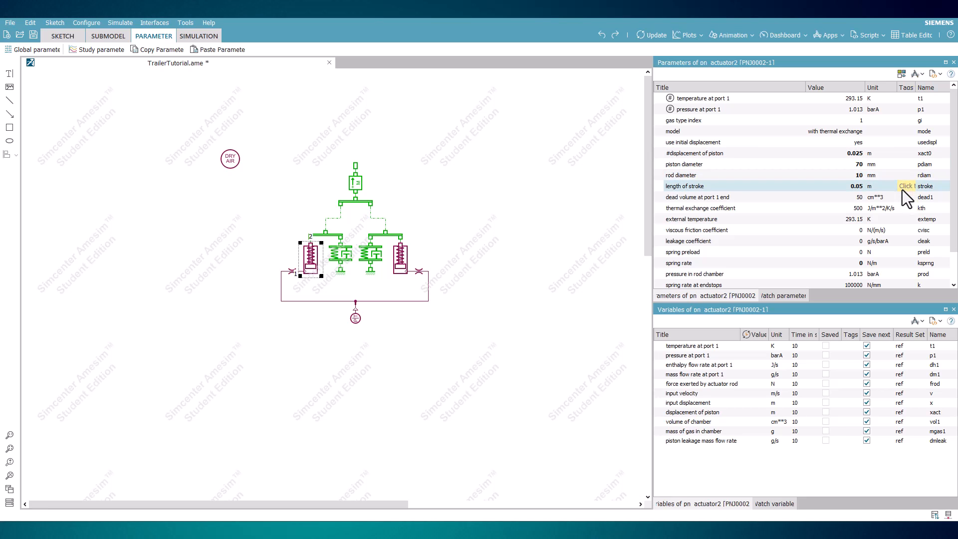
pyautogui.scroll(-1, 902, 275)
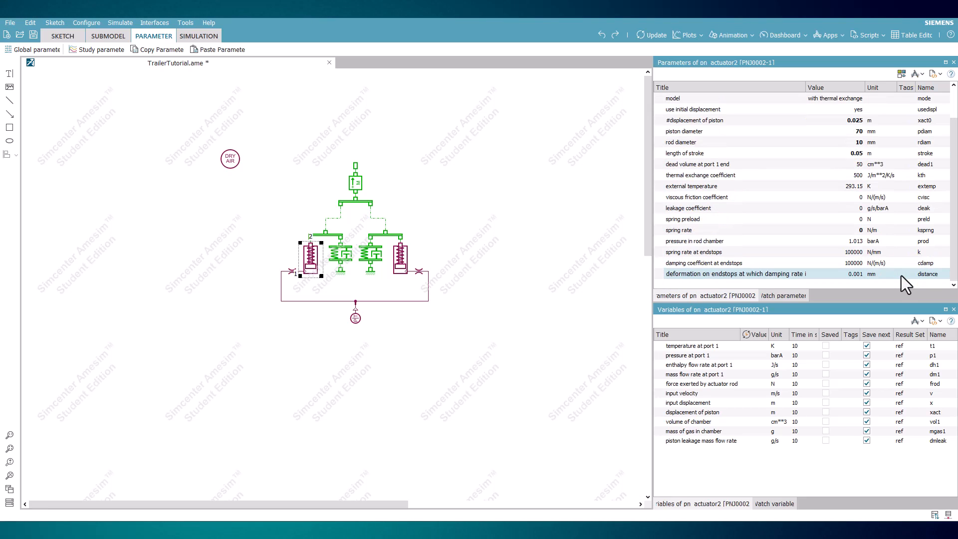
pyautogui.scroll(1, 901, 273)
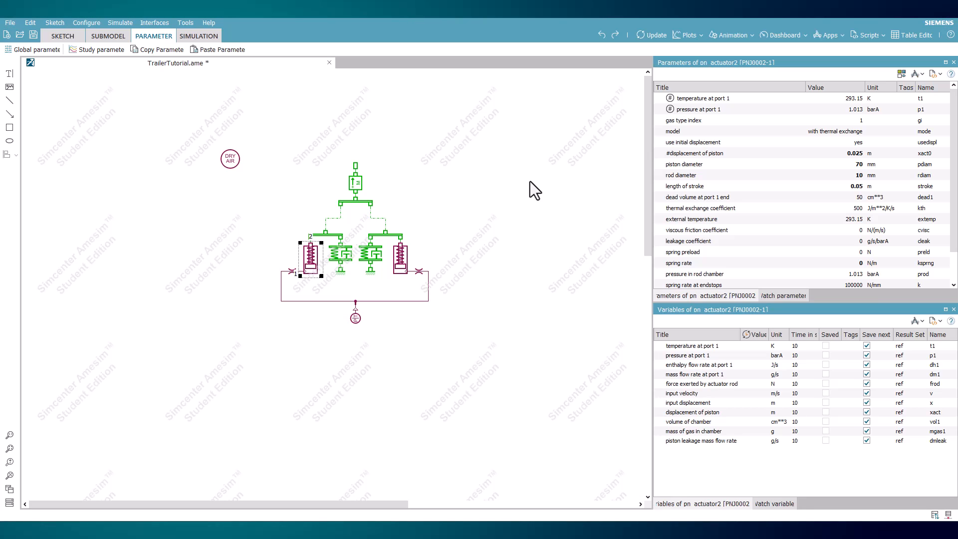
pyautogui.click(218, 258)
# Step: Review the parameters of the left orifice, the gas data, the pneumatic source and the left actuator
pyautogui.click(293, 271)
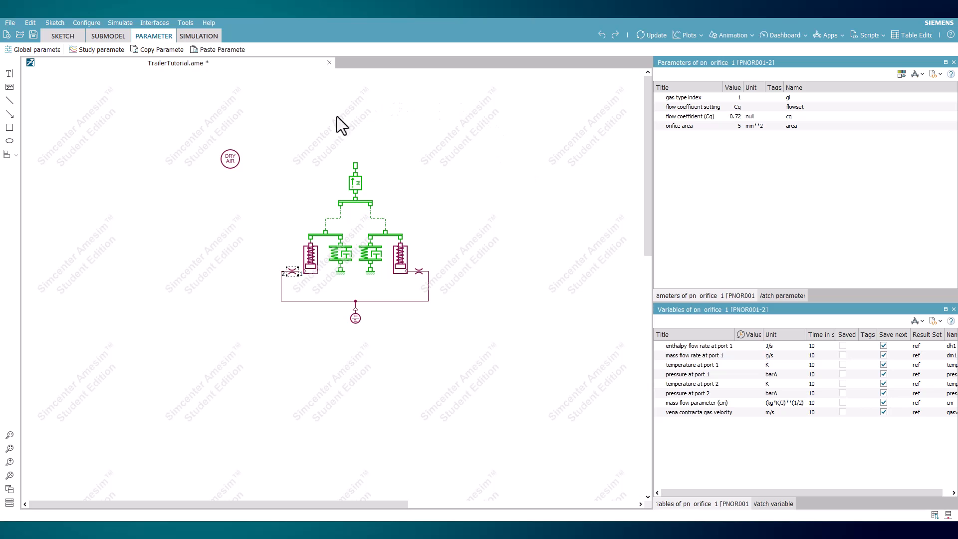
pyautogui.click(232, 161)
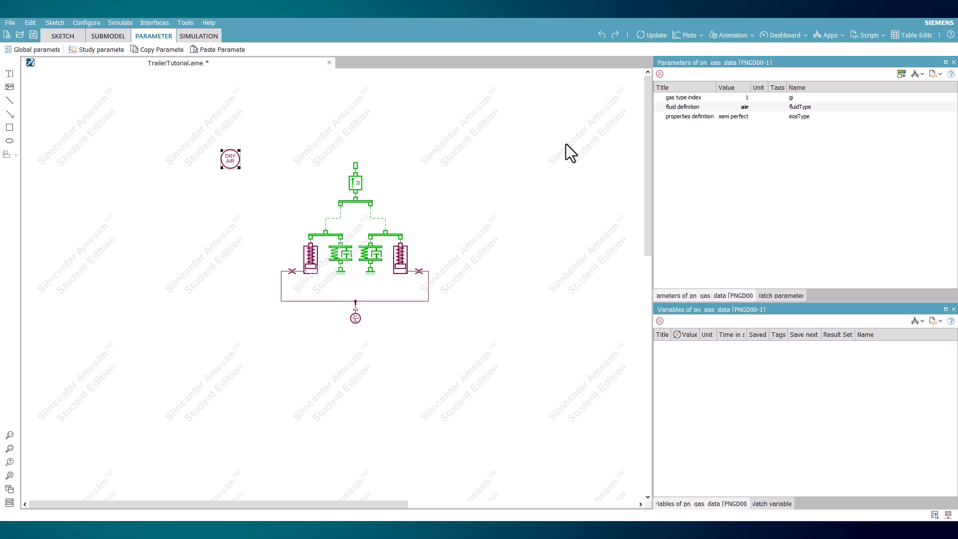
pyautogui.click(354, 320)
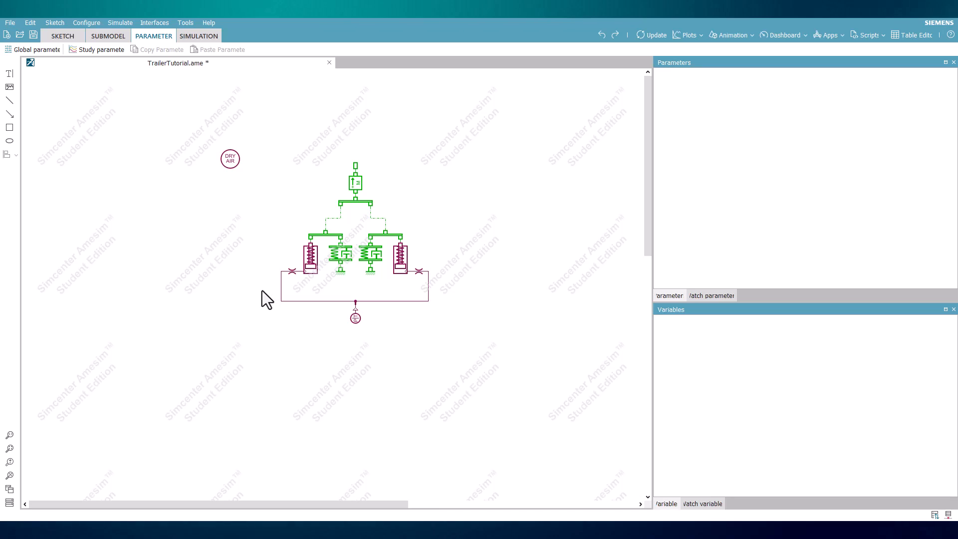
pyautogui.click(313, 260)
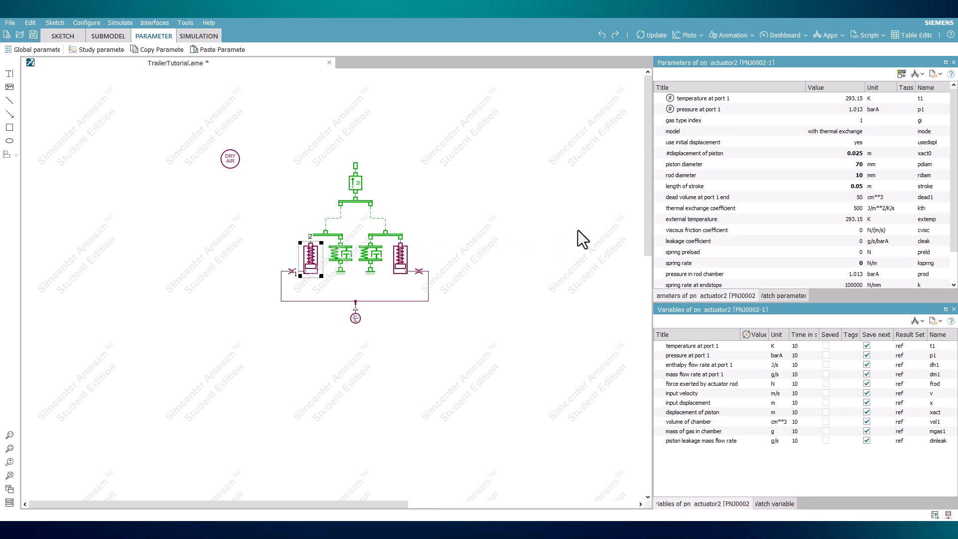
pyautogui.scroll(-1, 732, 234)
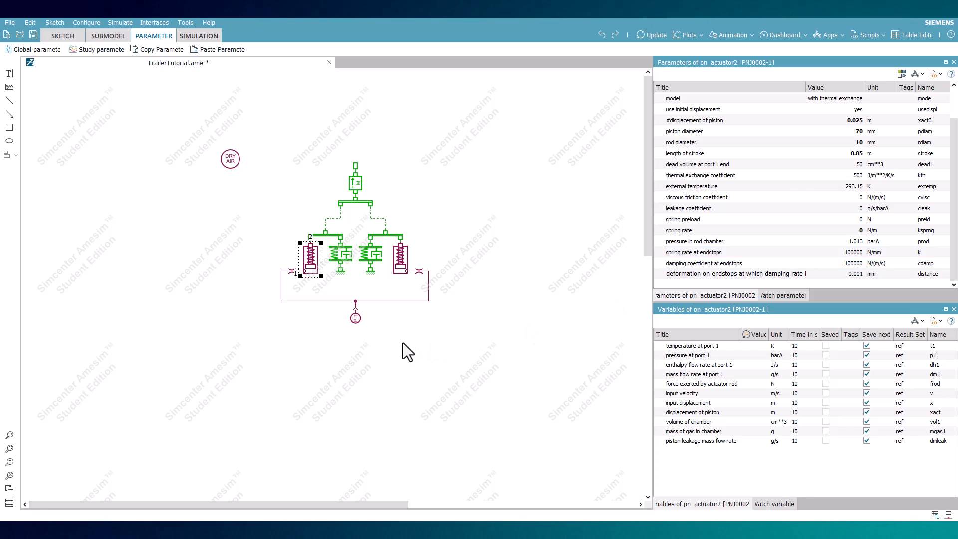
# Step: Set the pneumatic source's pressure at port 1 to 12.745+1.013 barA
pyautogui.click(355, 318)
pyautogui.doubleClick(738, 110)
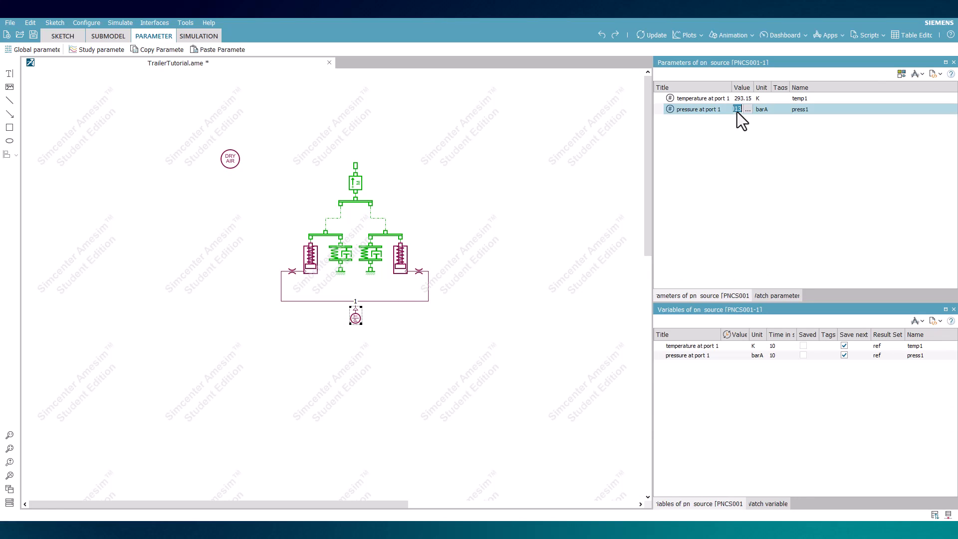
pyautogui.write('6.745')
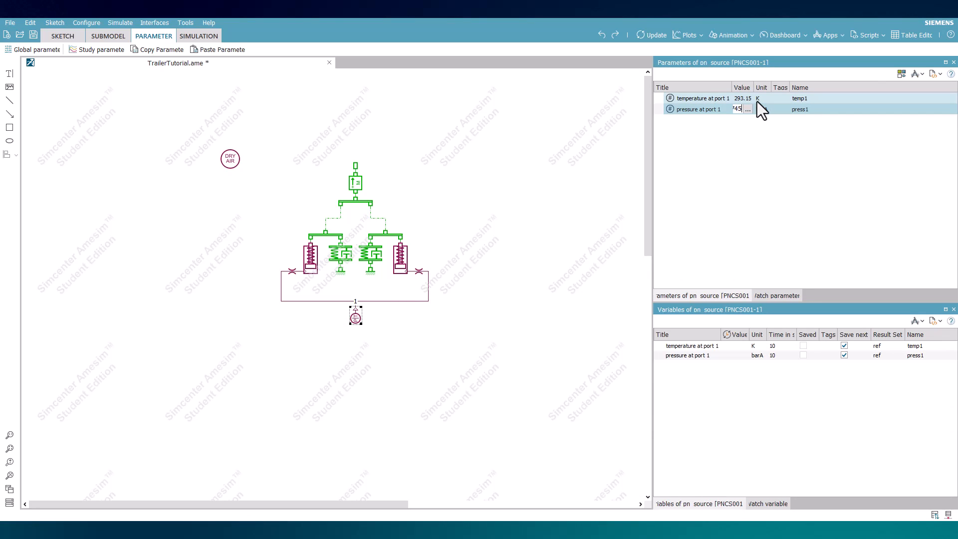
pyautogui.write('+1.013')
pyautogui.press('Return')
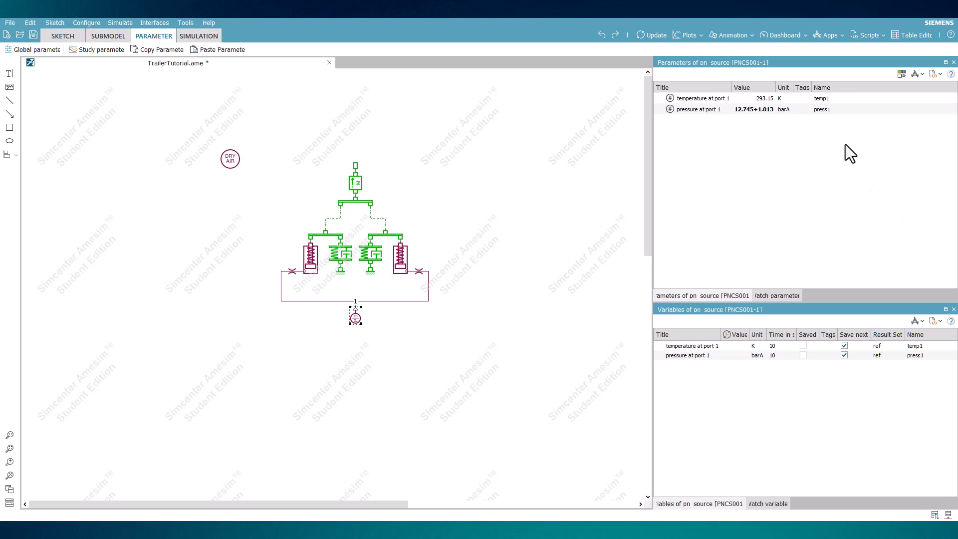
# Step: Look through the available units for the pneumatic source's pressure at port 1
pyautogui.click(788, 110)
pyautogui.click(788, 109)
pyautogui.click(789, 110)
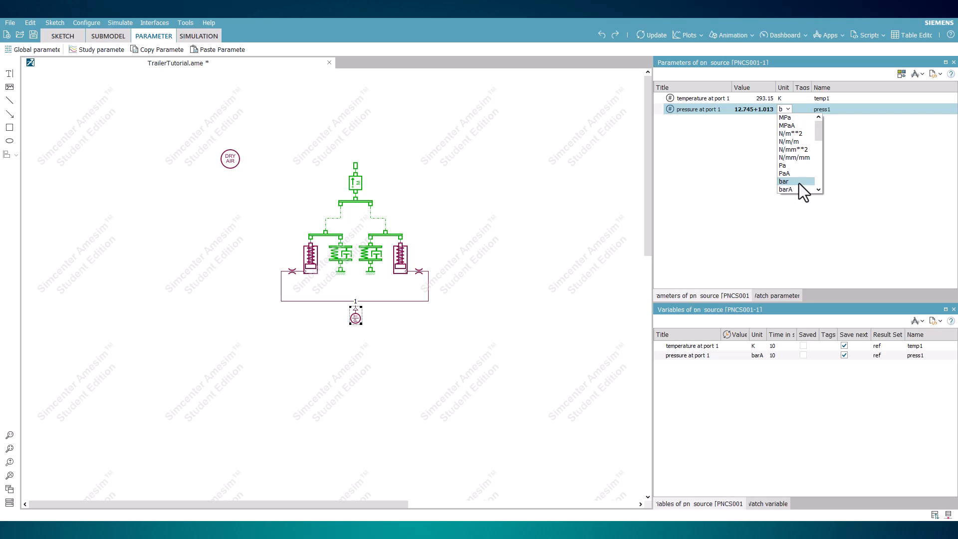
pyautogui.click(805, 217)
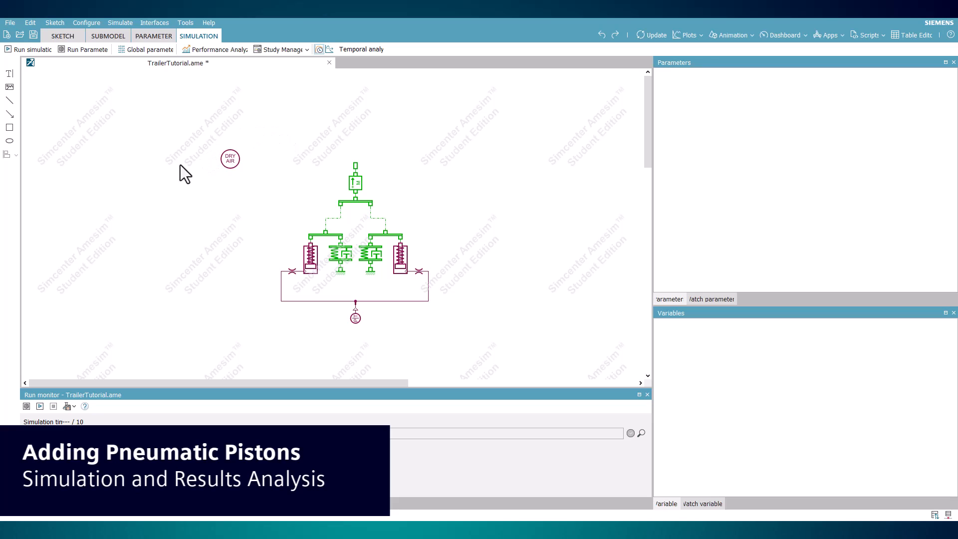
# Step: Switch the simulation to linear analysis mode
pyautogui.click(329, 50)
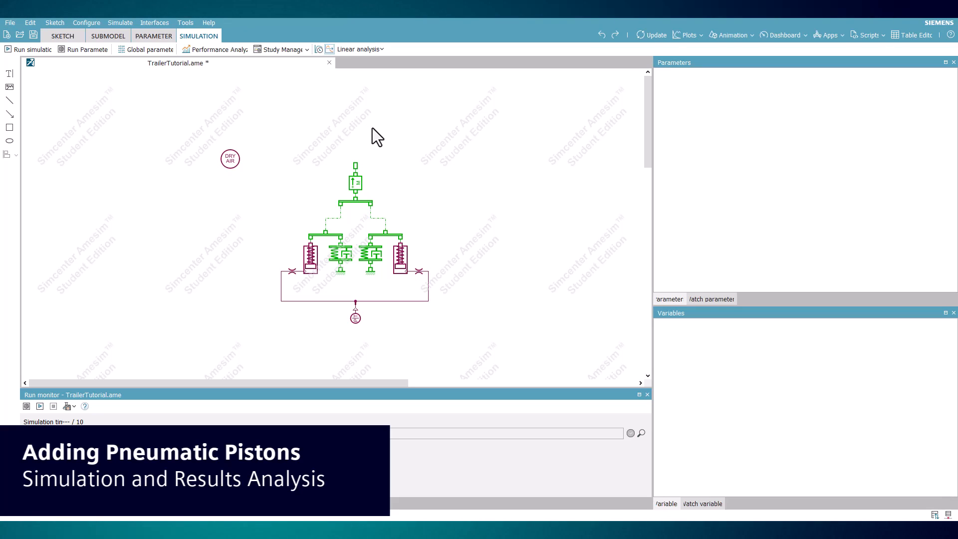
# Step: Add a linearization time of 10 s for the linear analysis and run the simulation
pyautogui.click(378, 52)
pyautogui.click(383, 64)
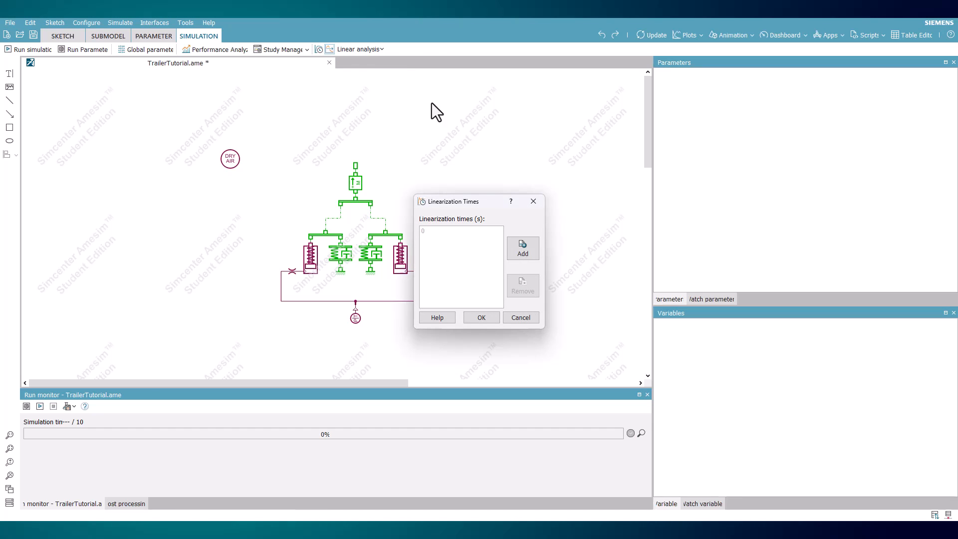
pyautogui.click(520, 251)
pyautogui.write('10')
pyautogui.click(474, 277)
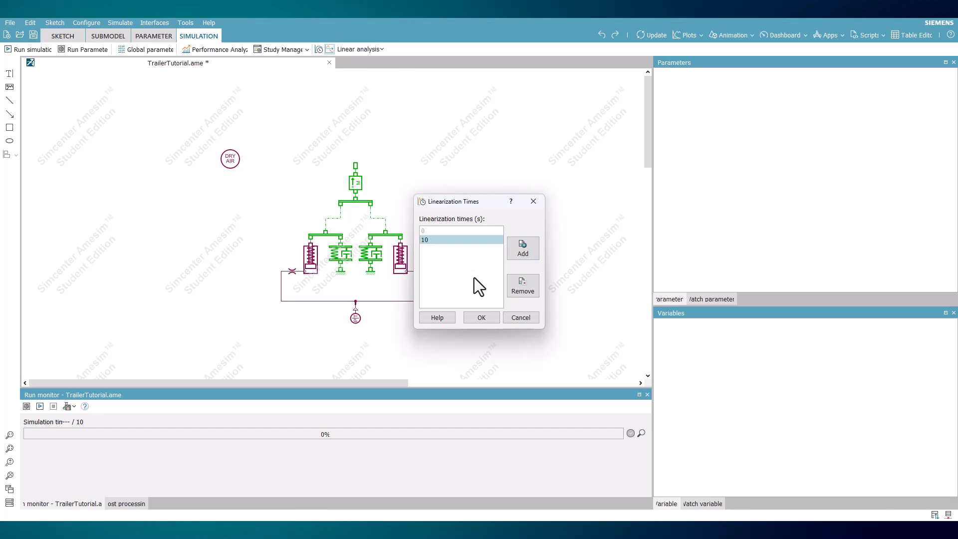
pyautogui.click(482, 317)
pyautogui.click(26, 49)
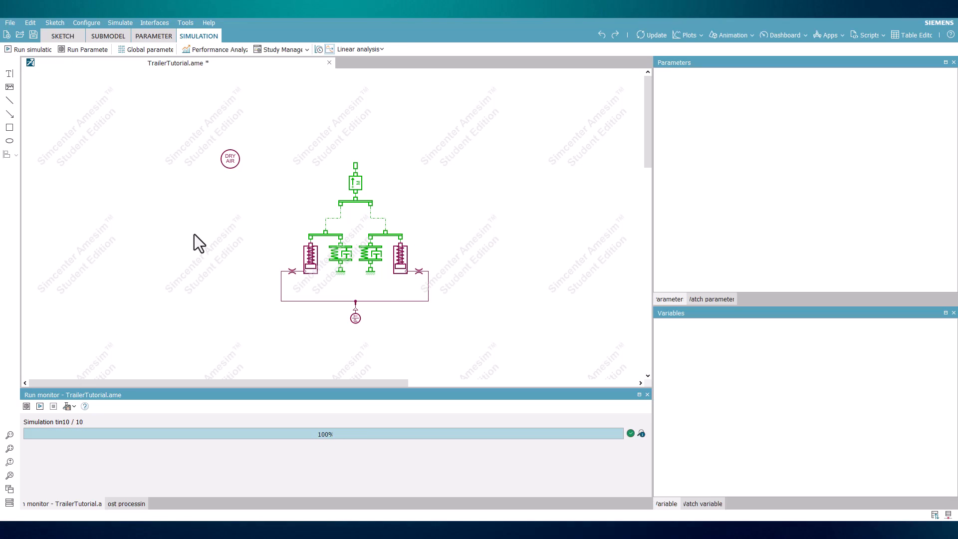
# Step: Plot the mass's displacement at port 1 over time, and close the plot after viewing it
pyautogui.click(354, 183)
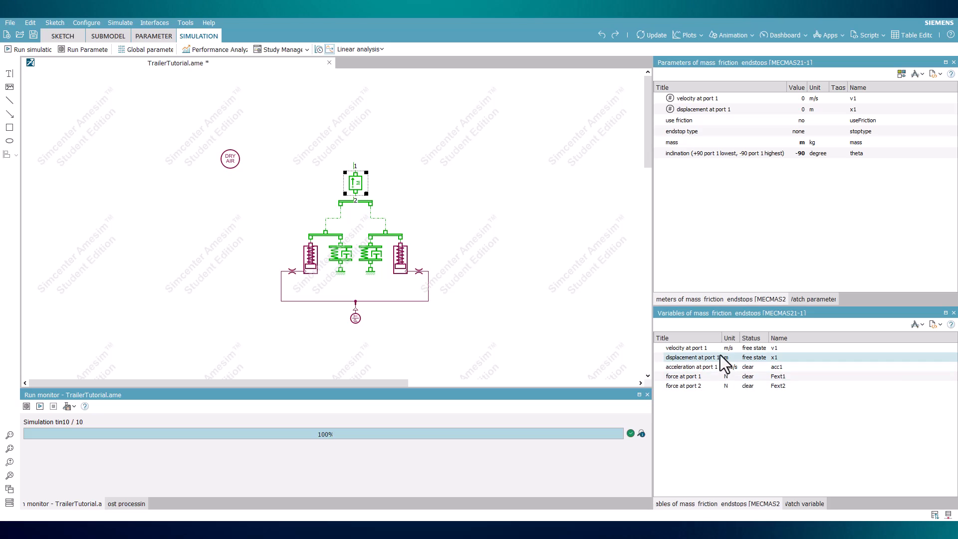
pyautogui.moveTo(720, 356); pyautogui.dragTo(512, 270)
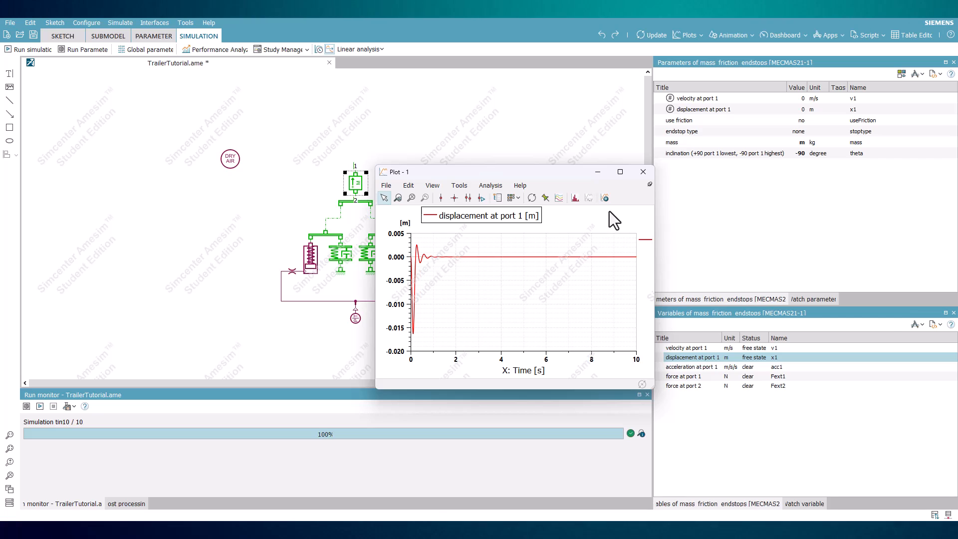
pyautogui.click(642, 173)
# Step: Display the linear analysis eigenvalues for the 10 s linearization time
pyautogui.click(366, 49)
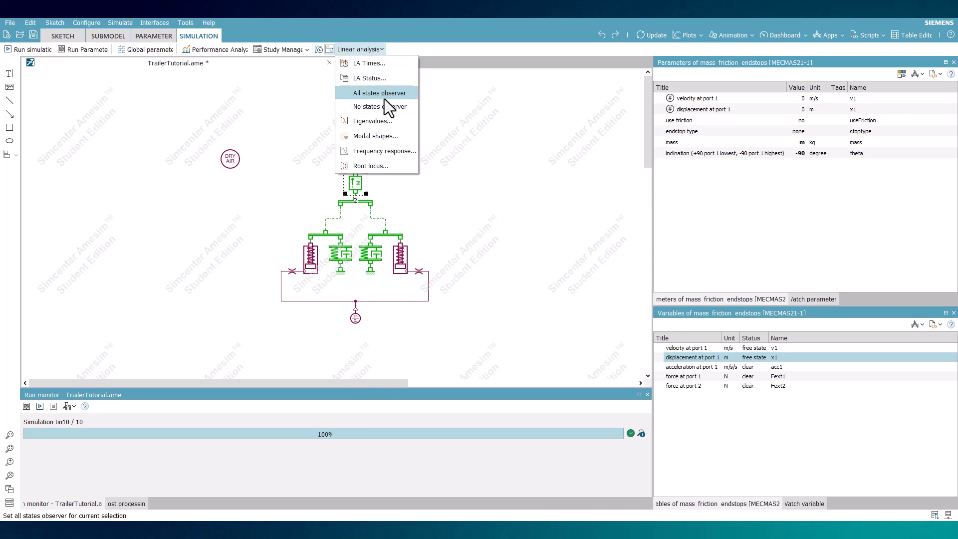
pyautogui.click(388, 119)
pyautogui.click(442, 181)
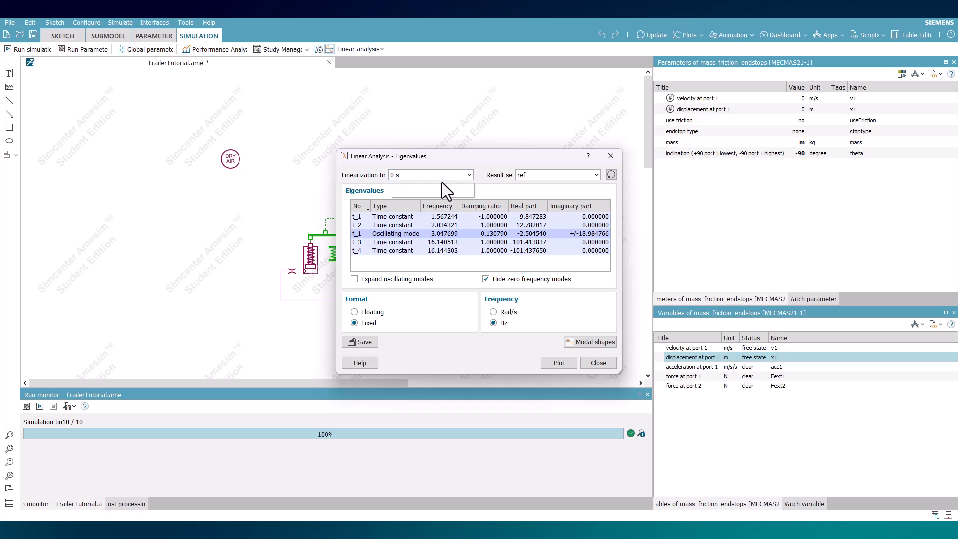
pyautogui.click(438, 193)
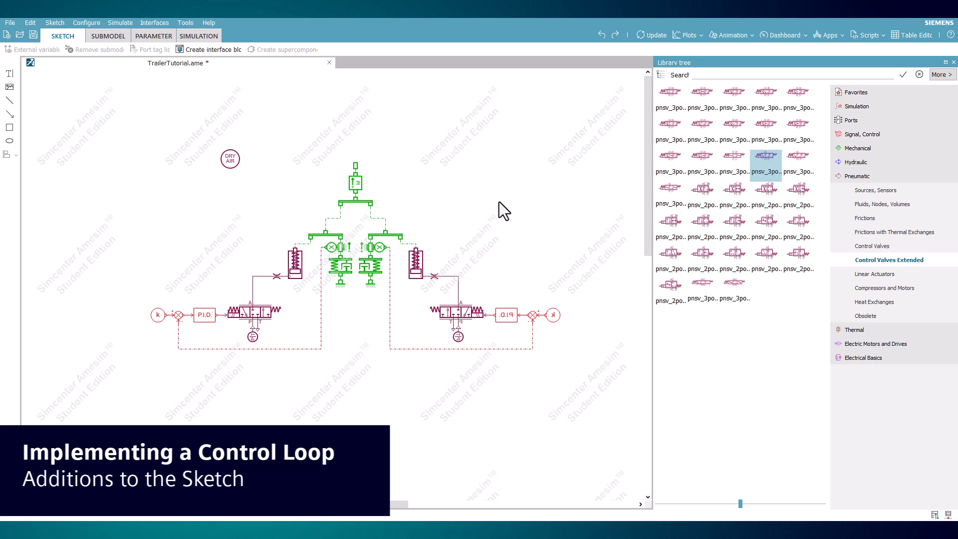
# Step: Examine the left control loop's constant signal, comparison junction, displacement sensor, PID controller, three-position three-port valve and pneumatic source in the sketch
pyautogui.click(158, 315)
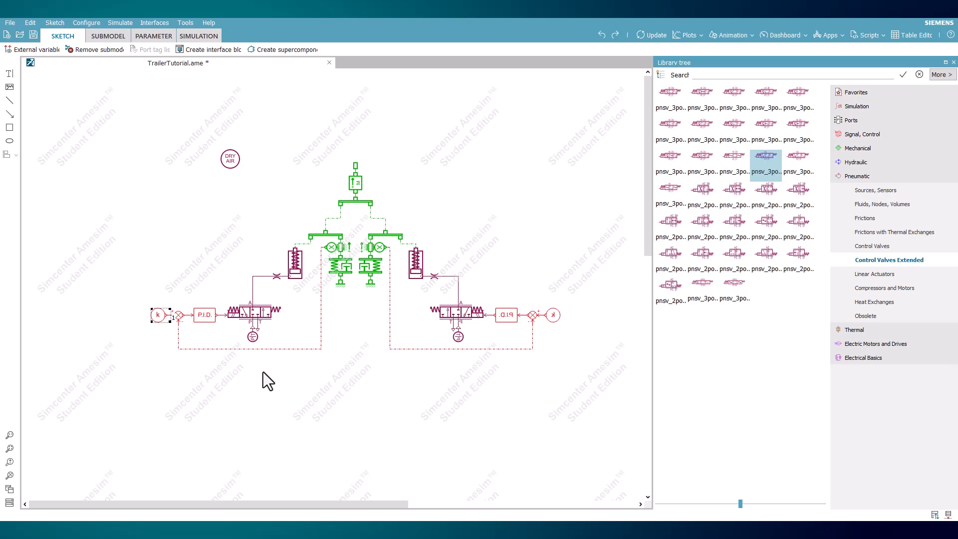
pyautogui.click(179, 318)
pyautogui.click(345, 269)
pyautogui.click(330, 249)
pyautogui.click(209, 320)
pyautogui.click(257, 315)
pyautogui.moveTo(771, 161); pyautogui.dragTo(519, 169)
pyautogui.press('Delete')
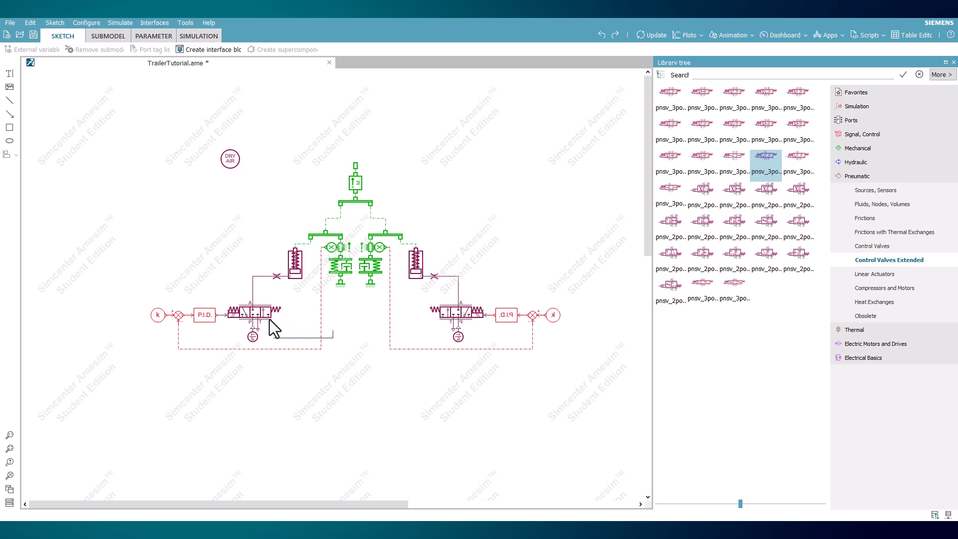
pyautogui.click(252, 338)
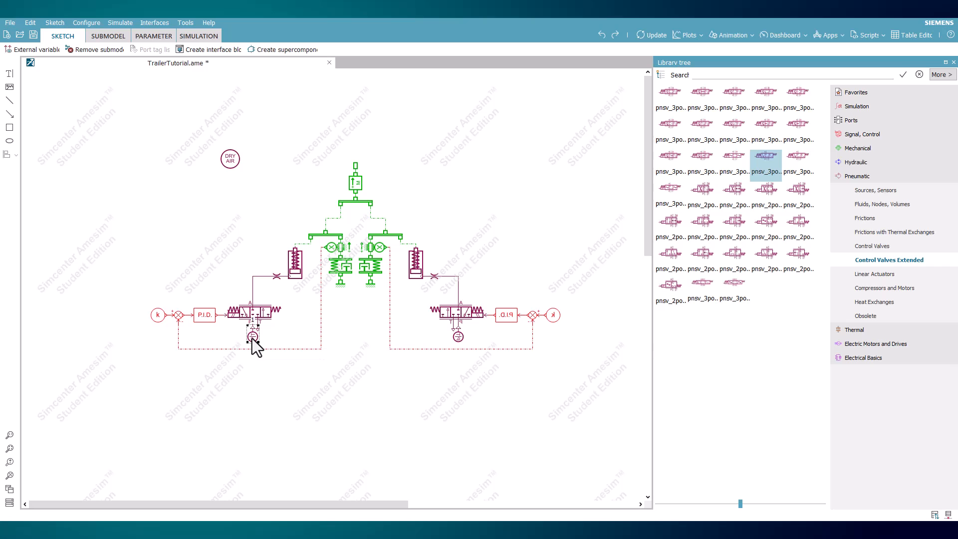
pyautogui.click(254, 368)
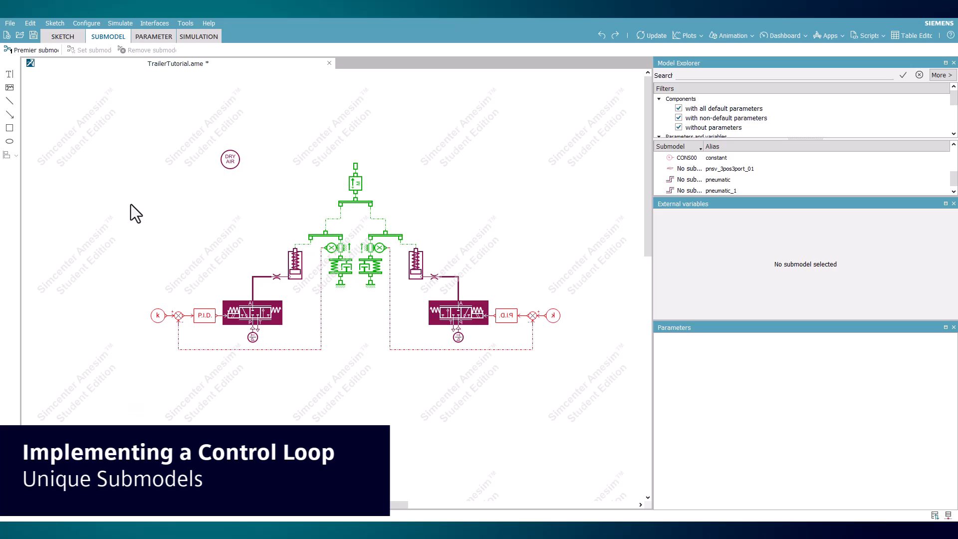
# Step: Assign premier submodels to the valves and pneumatic lines, and check the parameters of both lines
pyautogui.click(37, 49)
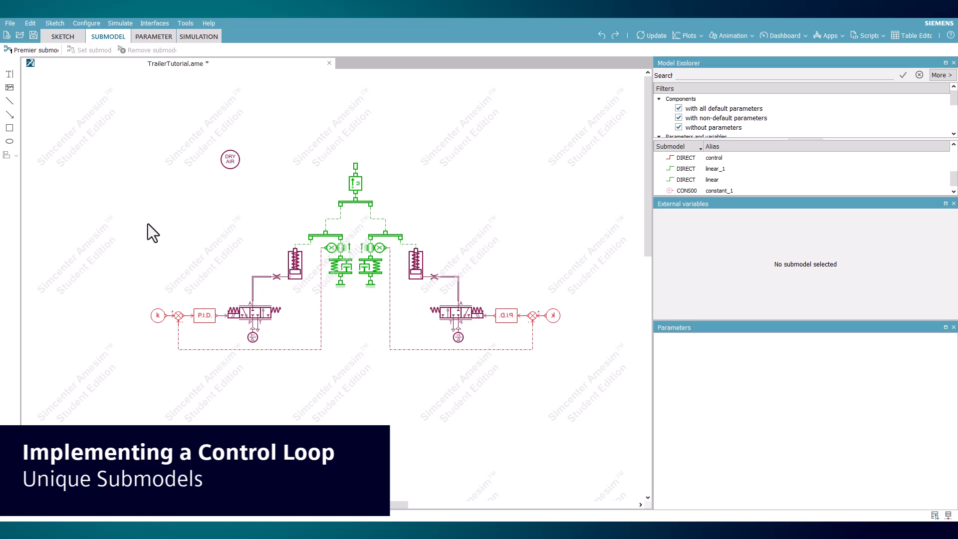
pyautogui.click(253, 297)
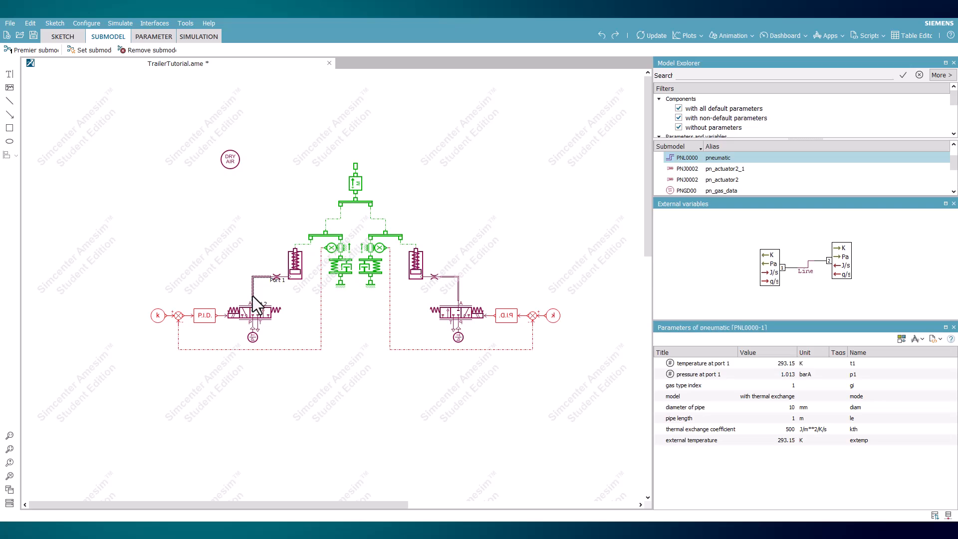
pyautogui.keyDown('shift'); pyautogui.click(458, 299); pyautogui.keyUp('shift')
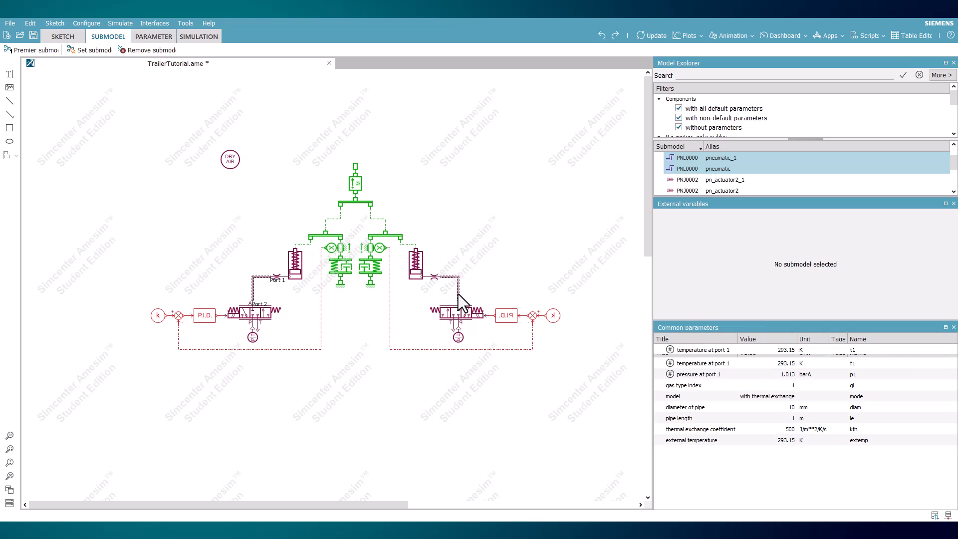
pyautogui.click(501, 287)
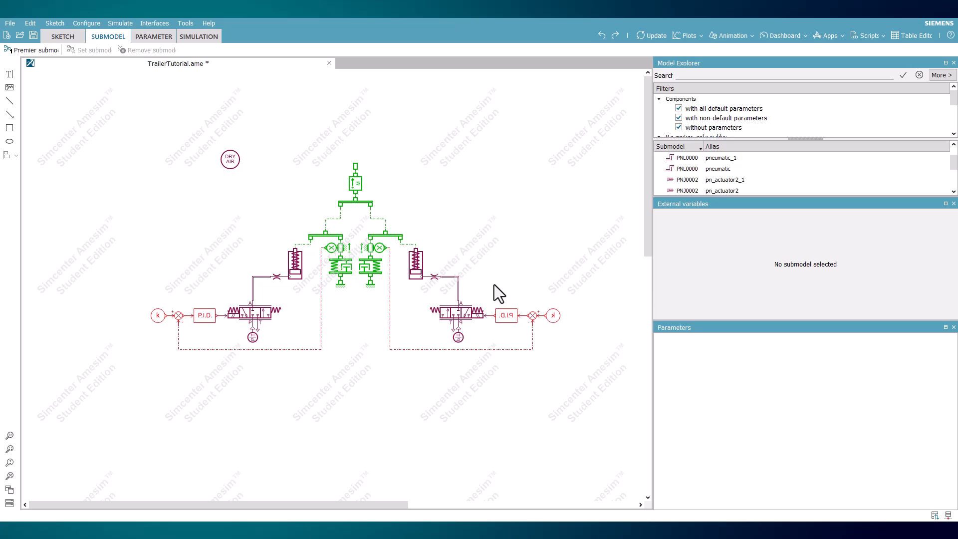
pyautogui.click(457, 283)
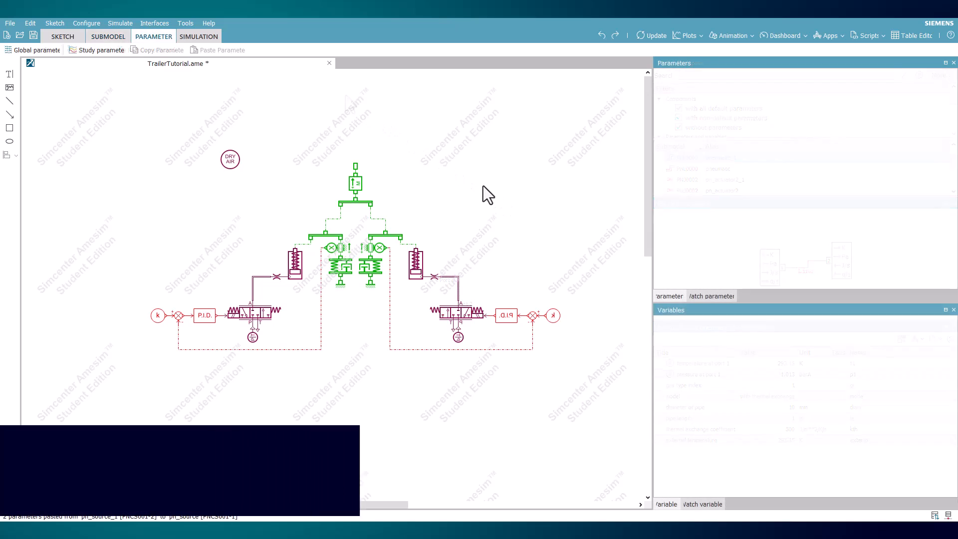
# Step: Check the left constant signal's parameter and set the right constant signal's constant value to 0
pyautogui.click(158, 316)
pyautogui.click(711, 99)
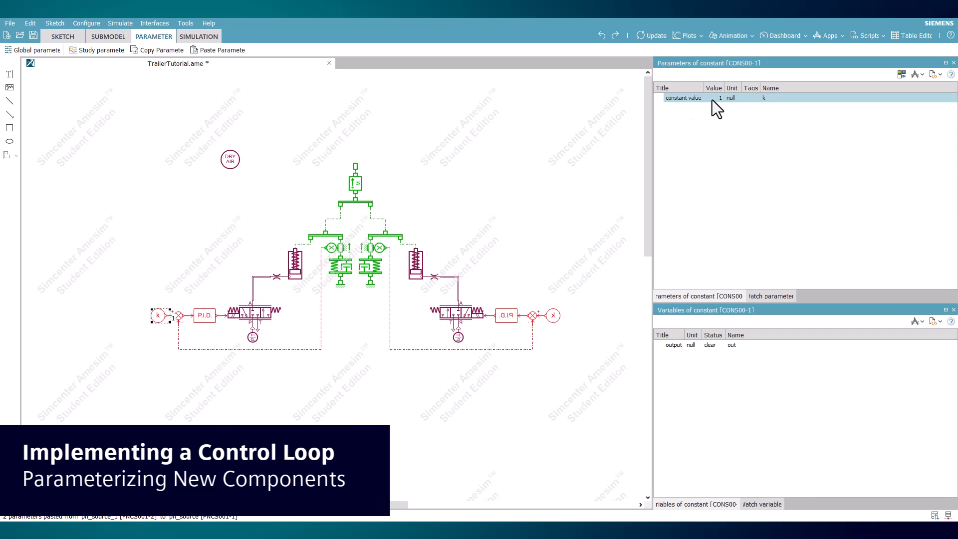
pyautogui.click(554, 315)
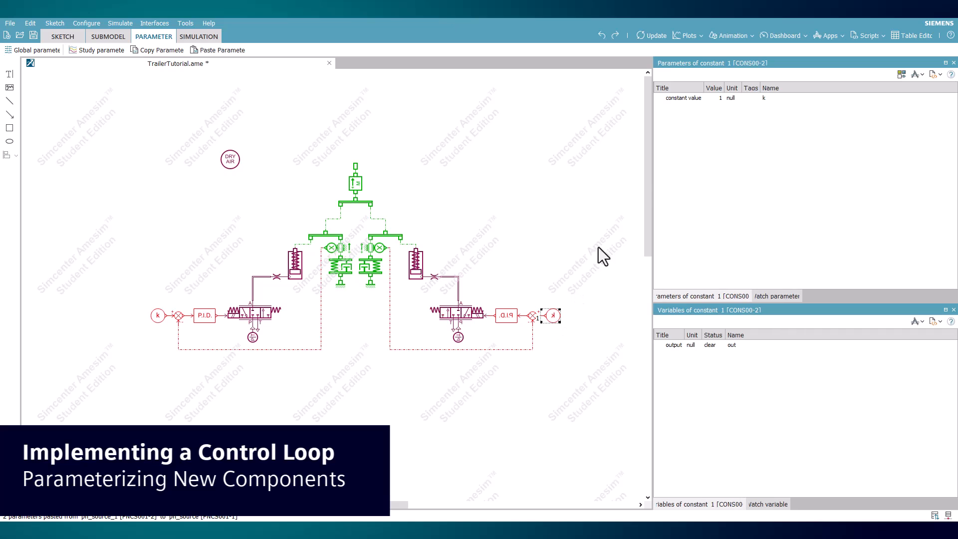
pyautogui.click(719, 99)
pyautogui.write('0')
pyautogui.press('Return')
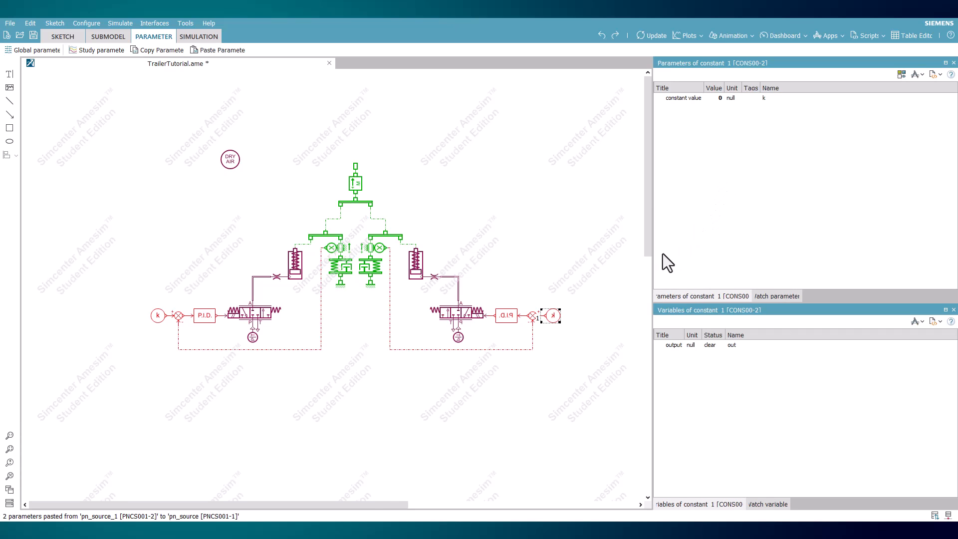
# Step: Review the parameters of the left PID controller, the left valve, the left actuator and the left spring-damper
pyautogui.click(202, 321)
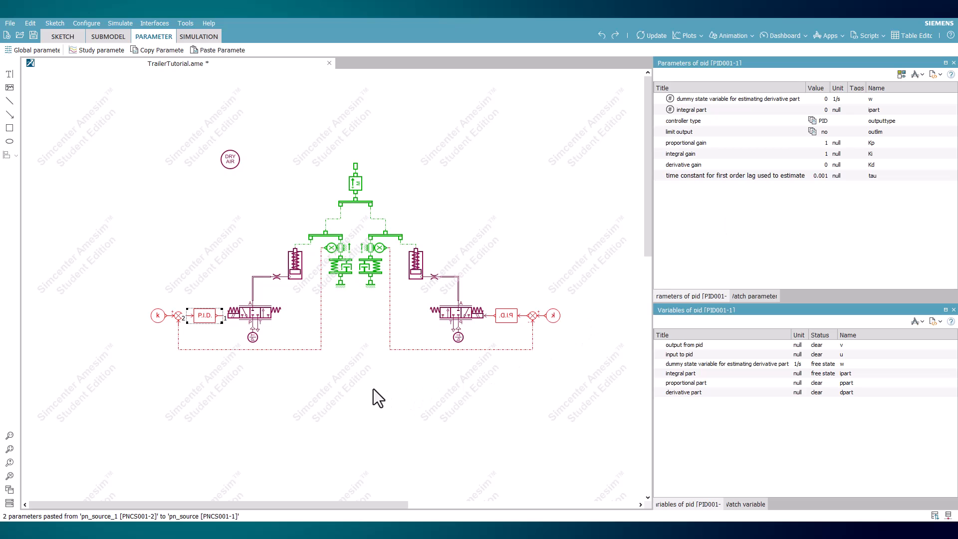
pyautogui.click(235, 350)
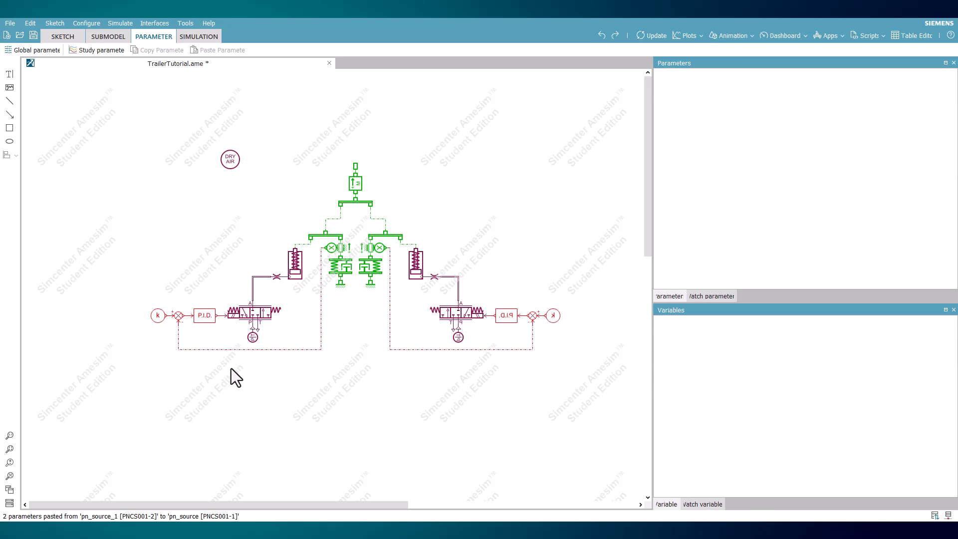
pyautogui.click(253, 313)
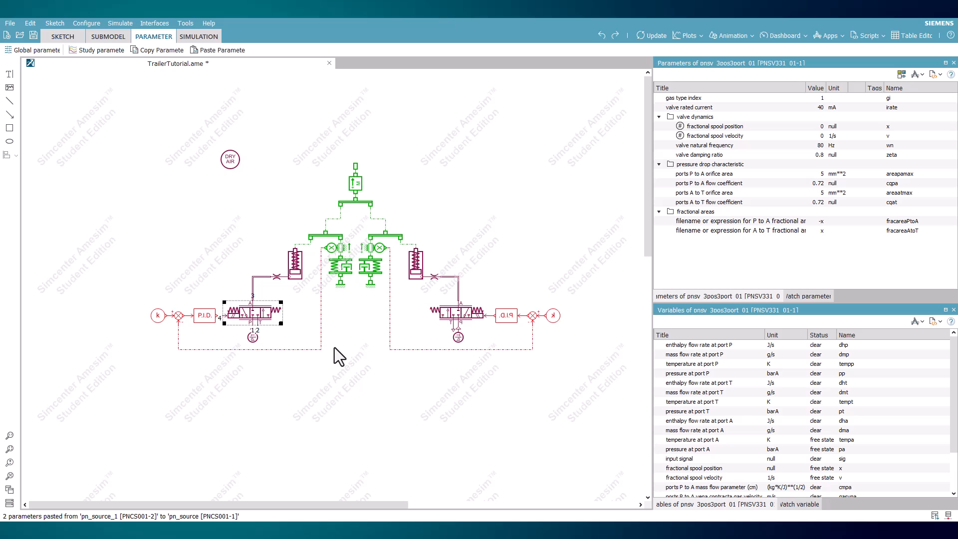
pyautogui.click(285, 366)
pyautogui.click(195, 318)
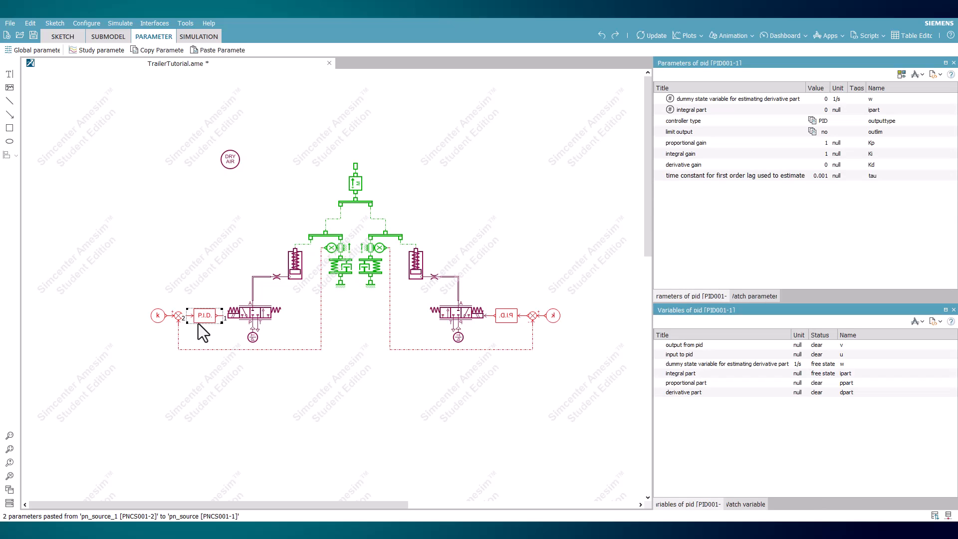
pyautogui.click(205, 376)
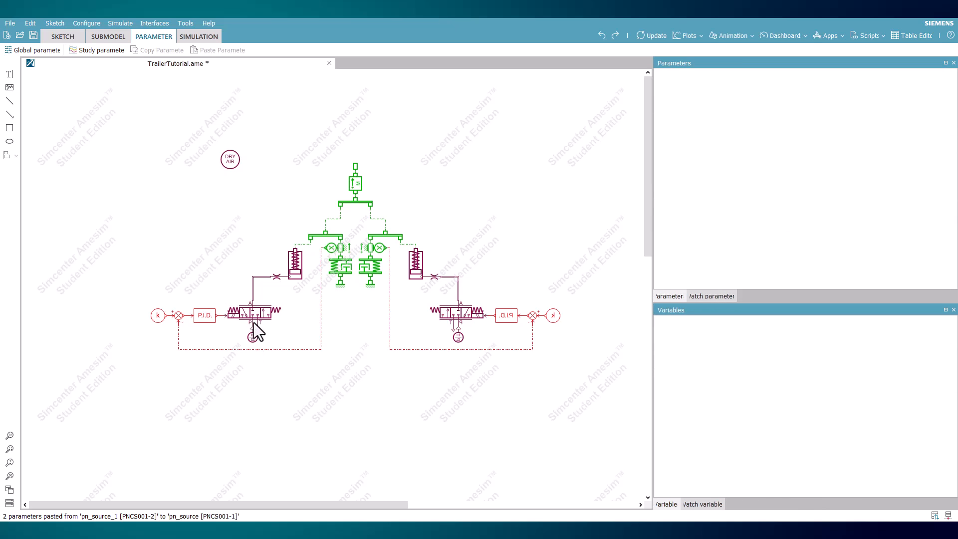
pyautogui.click(294, 266)
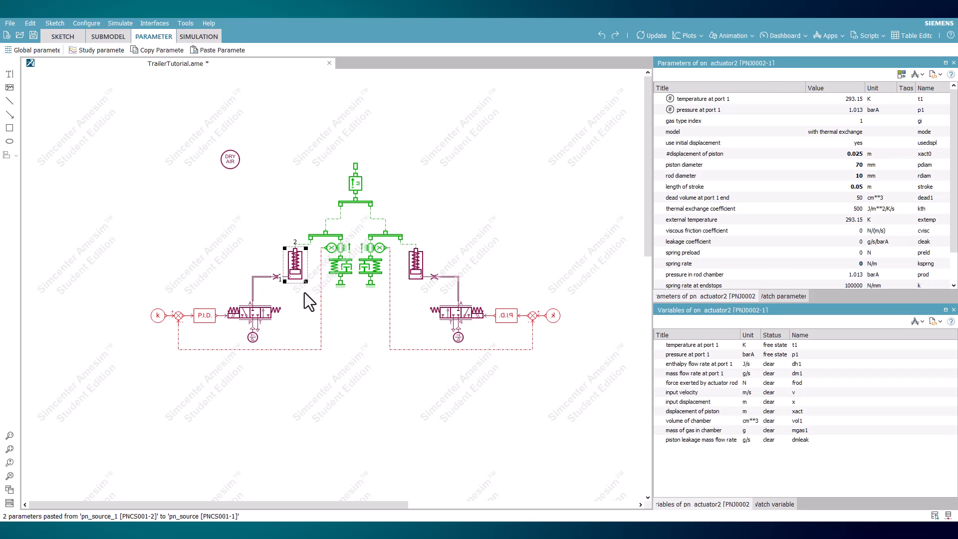
pyautogui.click(338, 272)
pyautogui.click(349, 318)
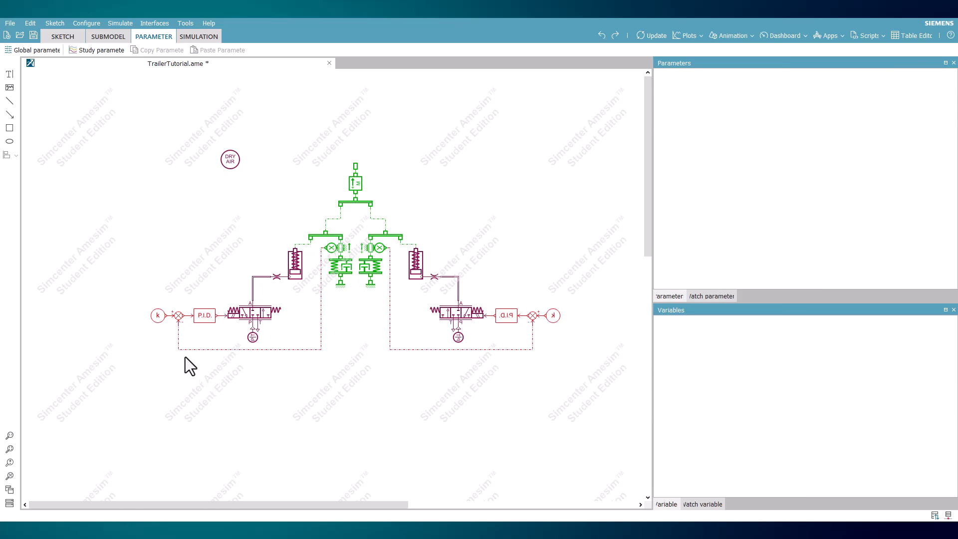
# Step: Set the left PID controller's proportional gain to 1600
pyautogui.click(210, 315)
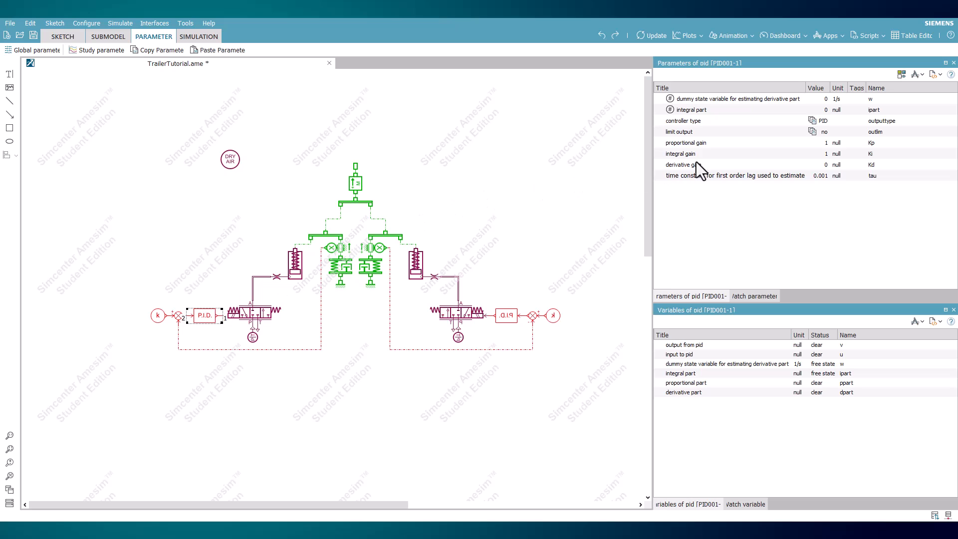
pyautogui.doubleClick(826, 145)
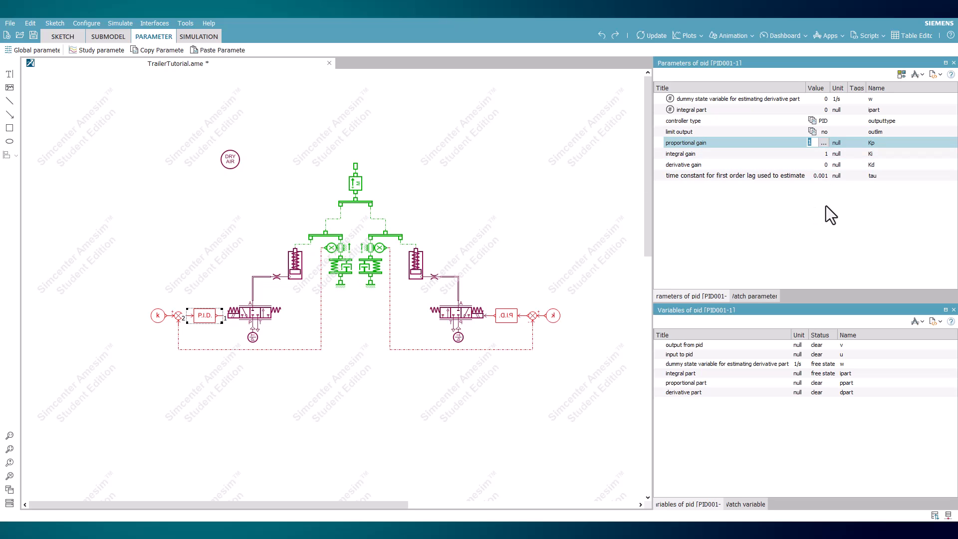
pyautogui.write('160')
pyautogui.write('00')
pyautogui.press('Return')
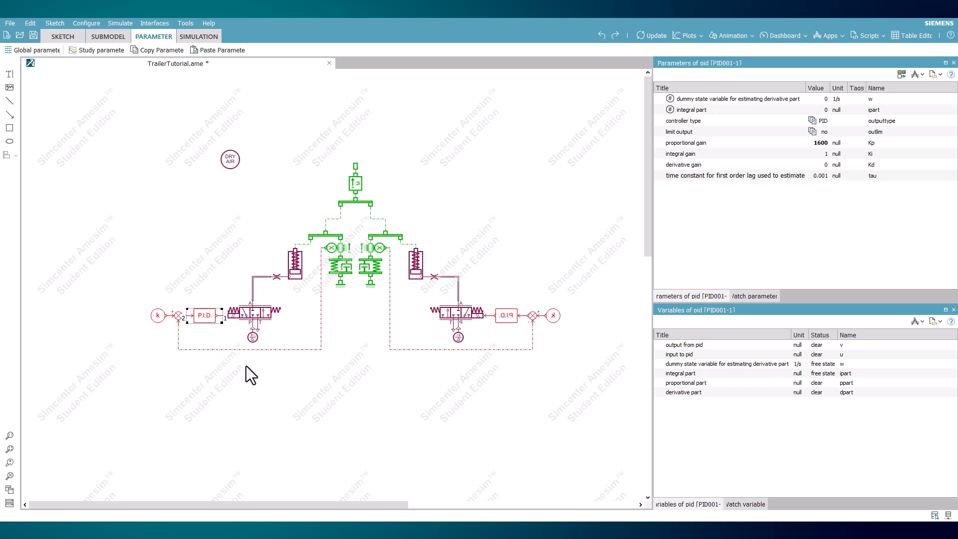
# Step: Check the left valve's fractional area expressions and set the left PID controller's proportional gain to -1600
pyautogui.click(254, 312)
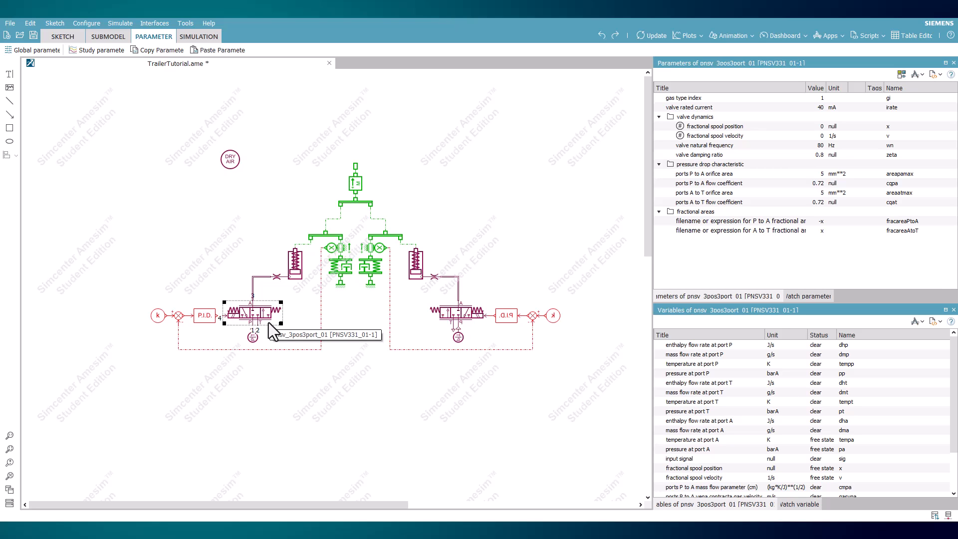
pyautogui.click(205, 315)
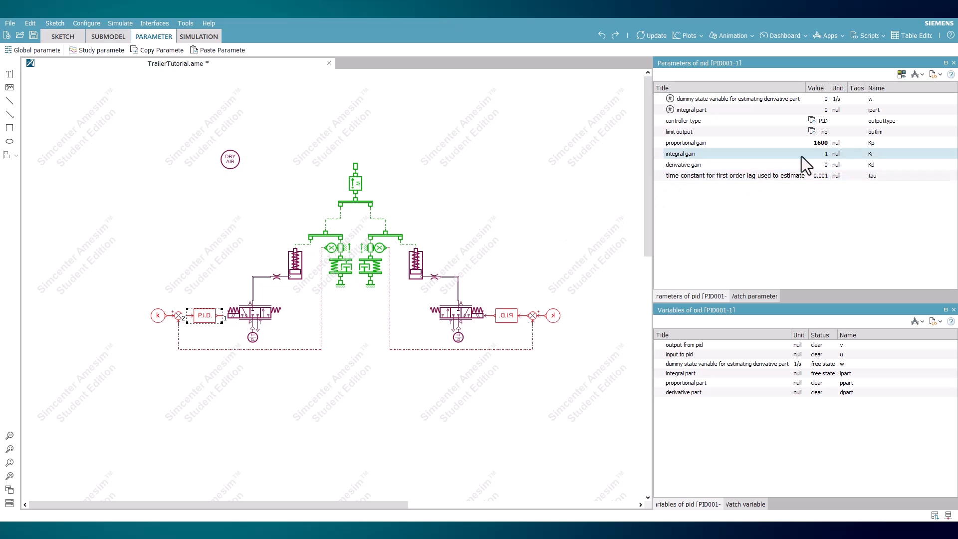
pyautogui.doubleClick(821, 143)
pyautogui.press('Left')
pyautogui.write('-')
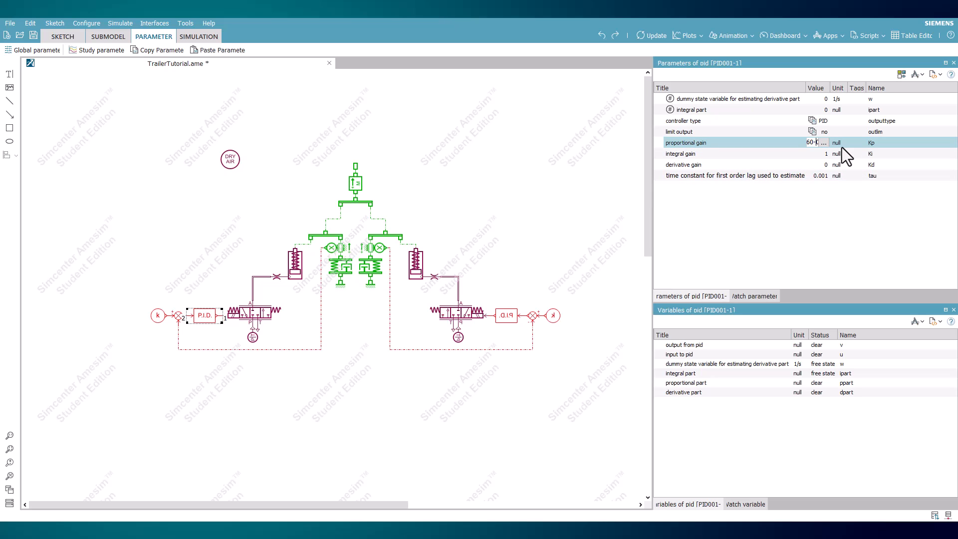
pyautogui.press('Left')
pyautogui.write('-')
pyautogui.press('Return')
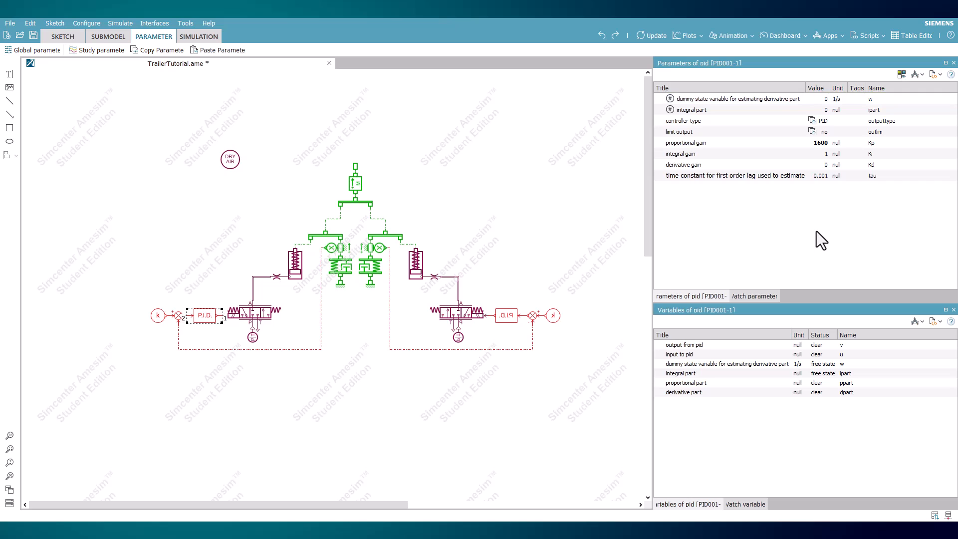
# Step: Set the left PID controller's integral gain to -2000
pyautogui.doubleClick(825, 154)
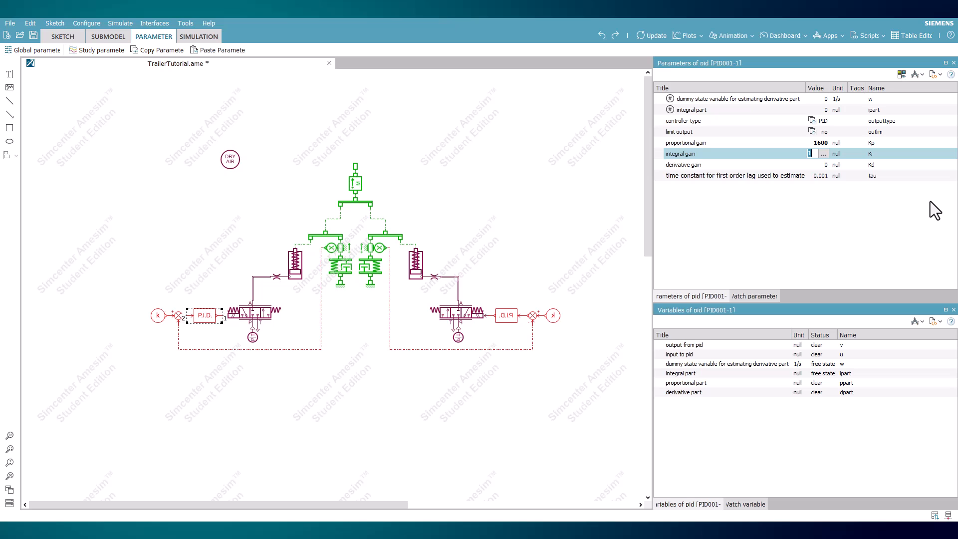
pyautogui.write('2000')
pyautogui.press('Return')
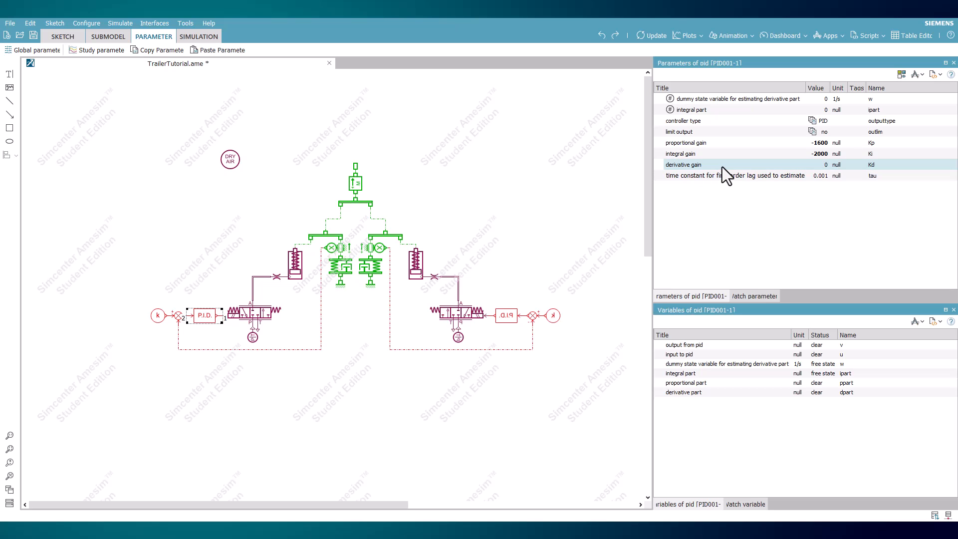
# Step: Copy the left PID controller's parameters and paste them onto the right PID controller
pyautogui.rightClick(214, 316)
pyautogui.click(258, 181)
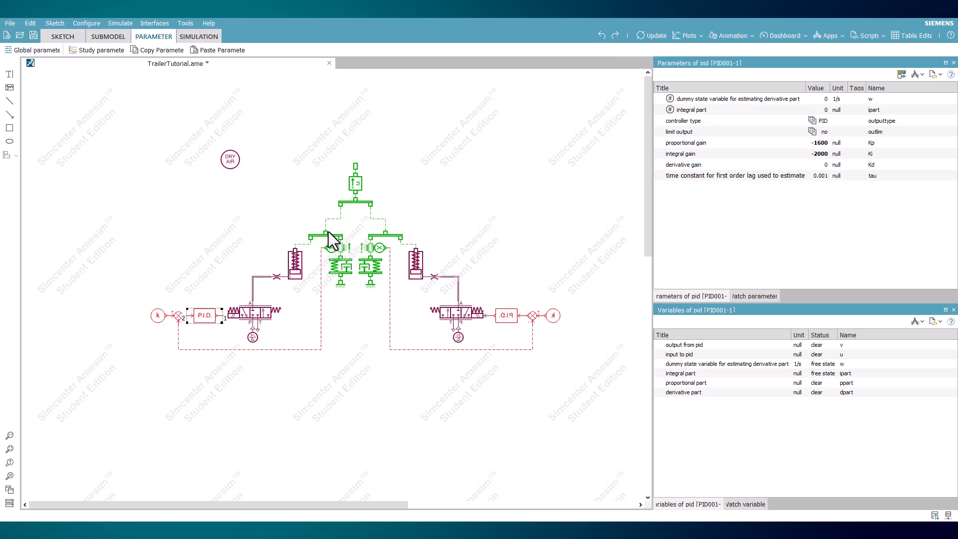
pyautogui.rightClick(508, 316)
pyautogui.click(544, 194)
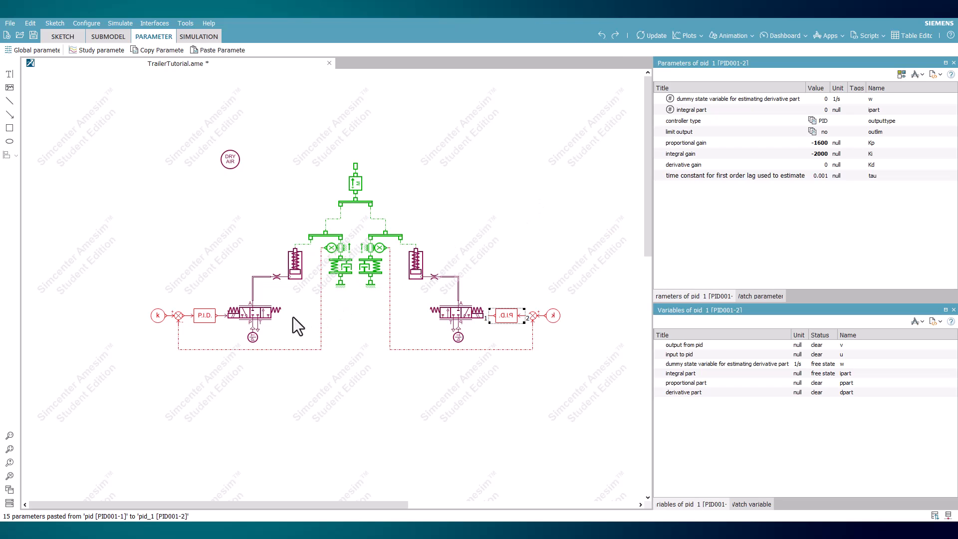
# Step: Check the parameters of both pneumatic sources and set the left pneumatic line's pipe length to 0.2 m
pyautogui.click(253, 337)
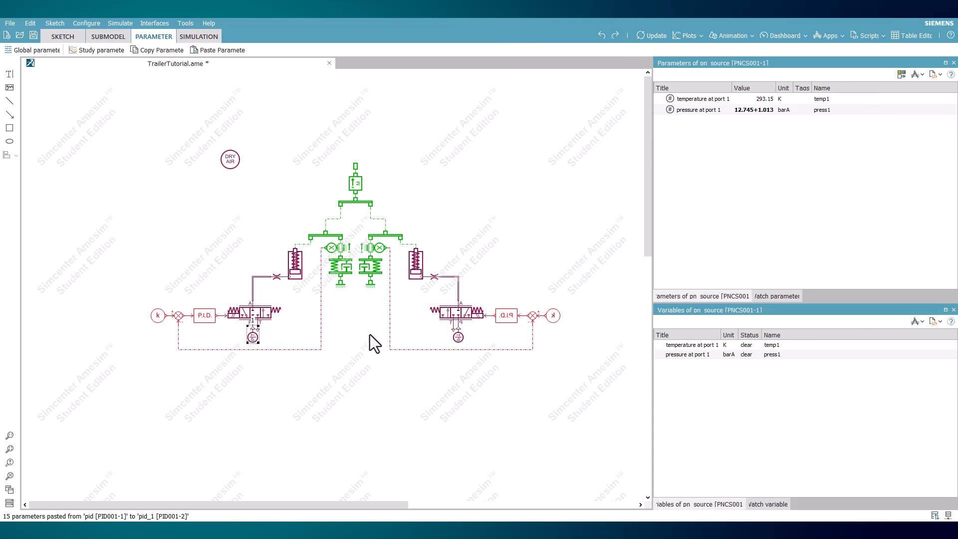
pyautogui.click(459, 337)
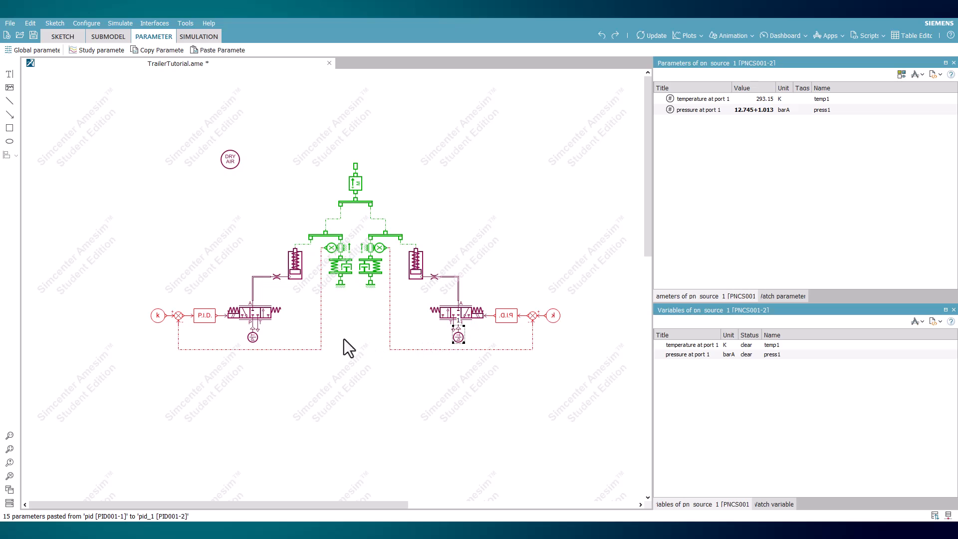
pyautogui.click(254, 291)
pyautogui.click(253, 289)
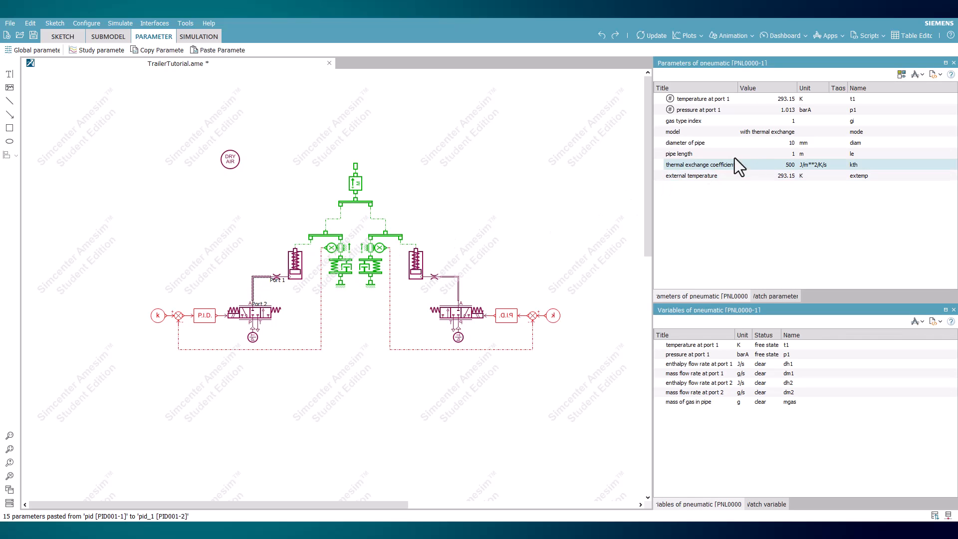
pyautogui.doubleClick(784, 154)
pyautogui.write('.2')
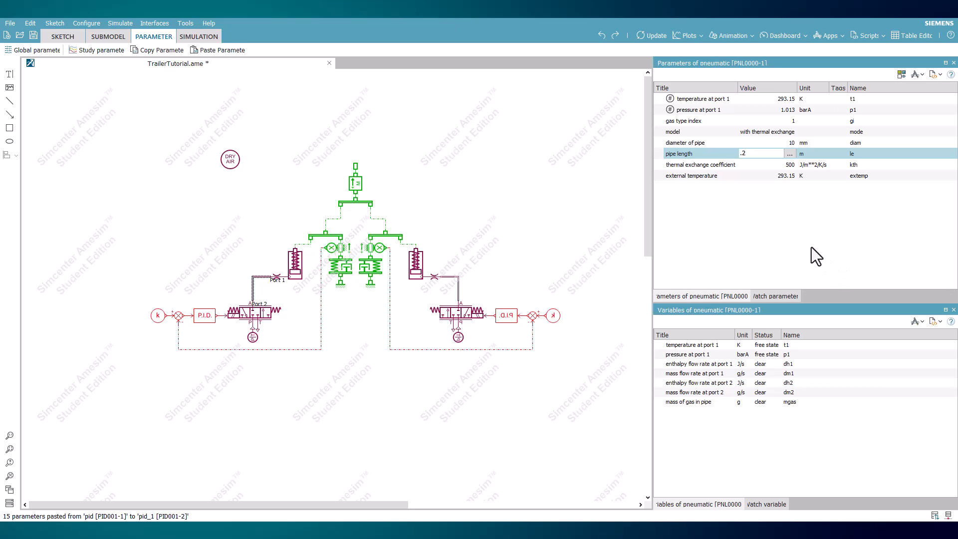
pyautogui.press('Return')
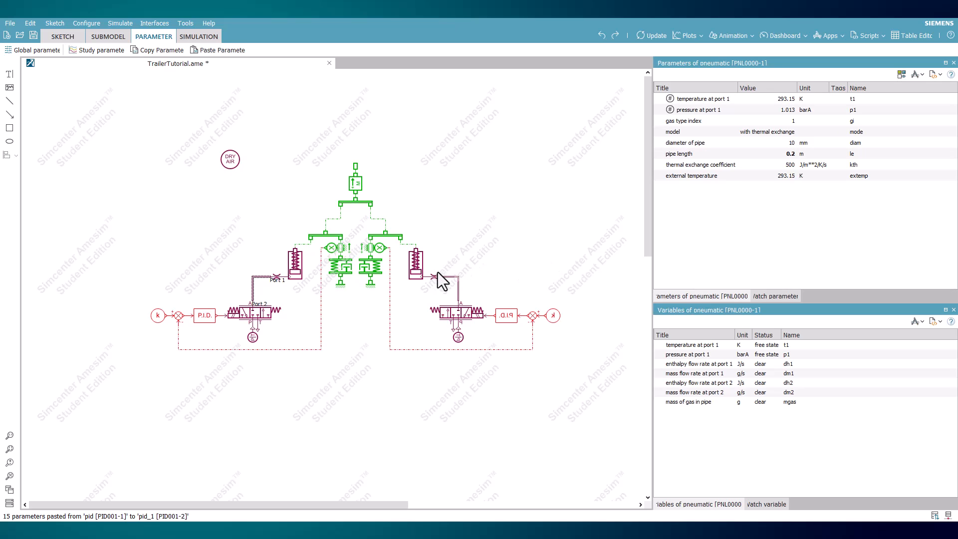
# Step: Set the right pneumatic line's pipe length to 0.2 m
pyautogui.click(452, 280)
pyautogui.click(455, 280)
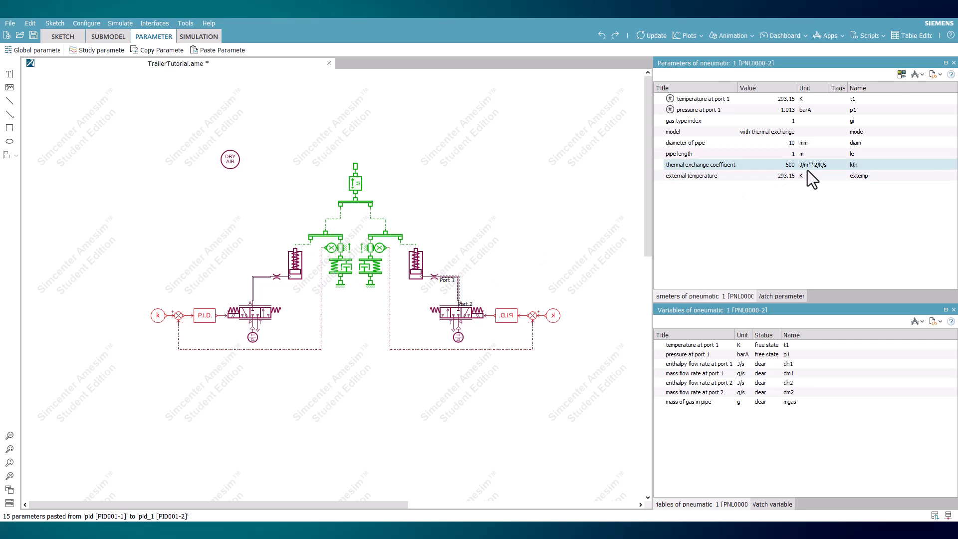
pyautogui.doubleClick(782, 154)
pyautogui.write('.2')
pyautogui.press('Return')
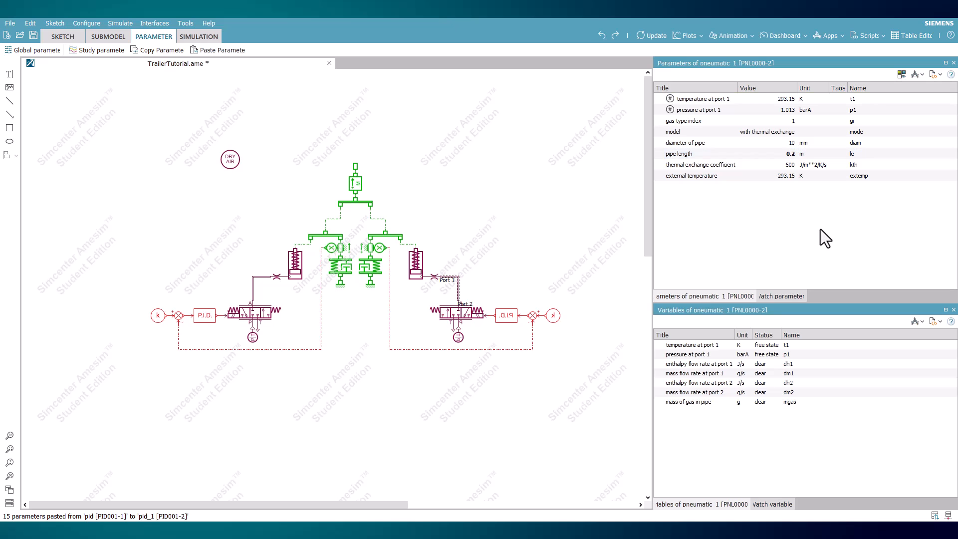
# Step: Run the simulation and plot the displacement at port 1 of the upper mass, closing the plot after viewing
pyautogui.click(208, 38)
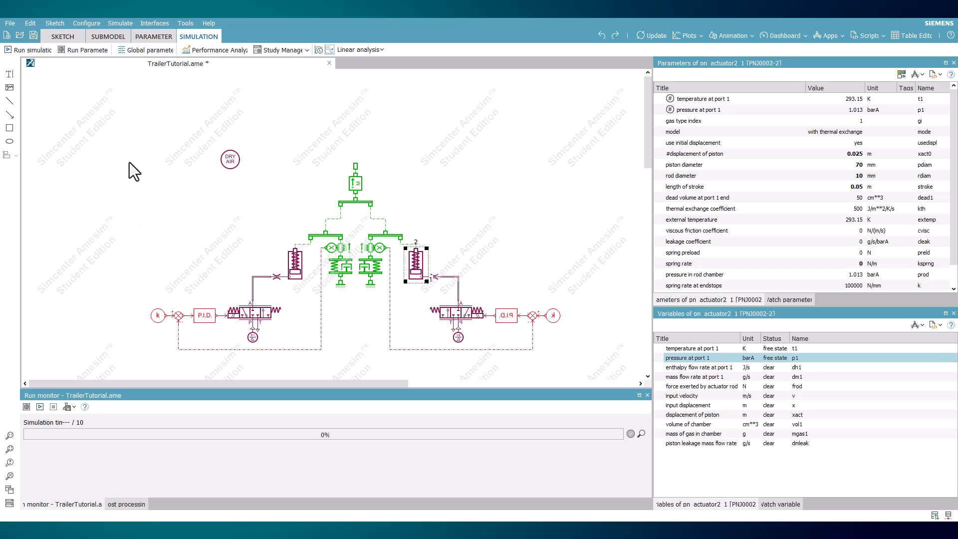
pyautogui.click(35, 51)
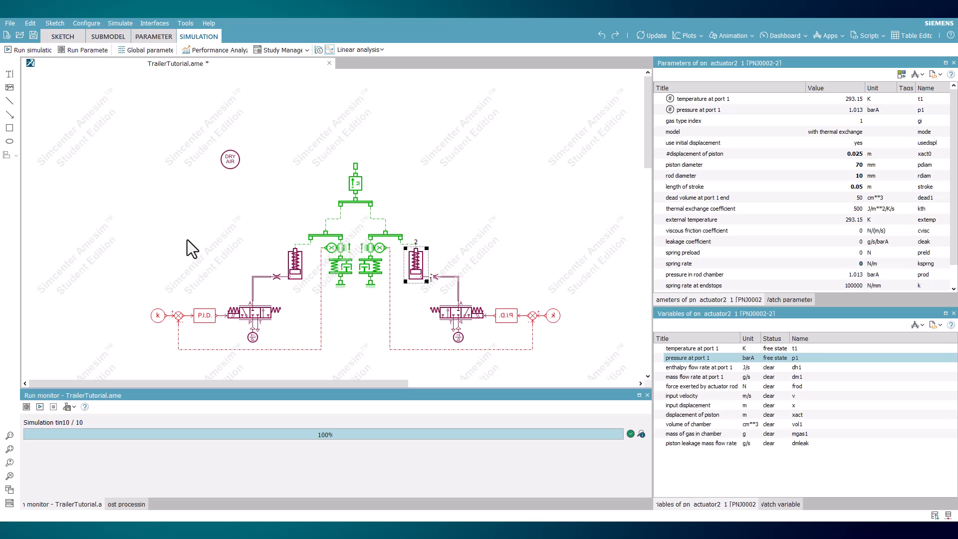
pyautogui.click(355, 183)
pyautogui.moveTo(669, 358); pyautogui.dragTo(497, 217)
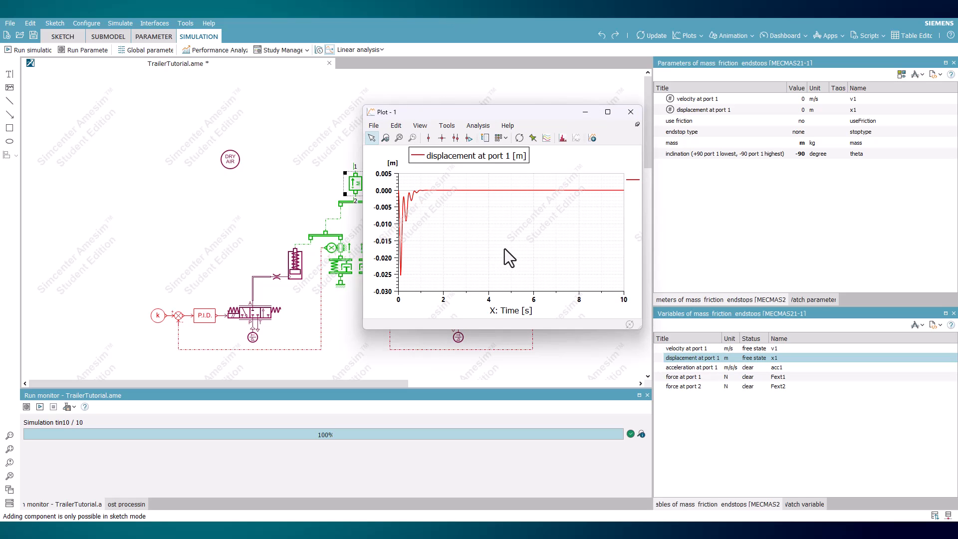
pyautogui.click(634, 116)
# Step: Compare plots of the right spring-damper's spring compression and the left PID controller's output side by side, and close both plots
pyautogui.click(373, 267)
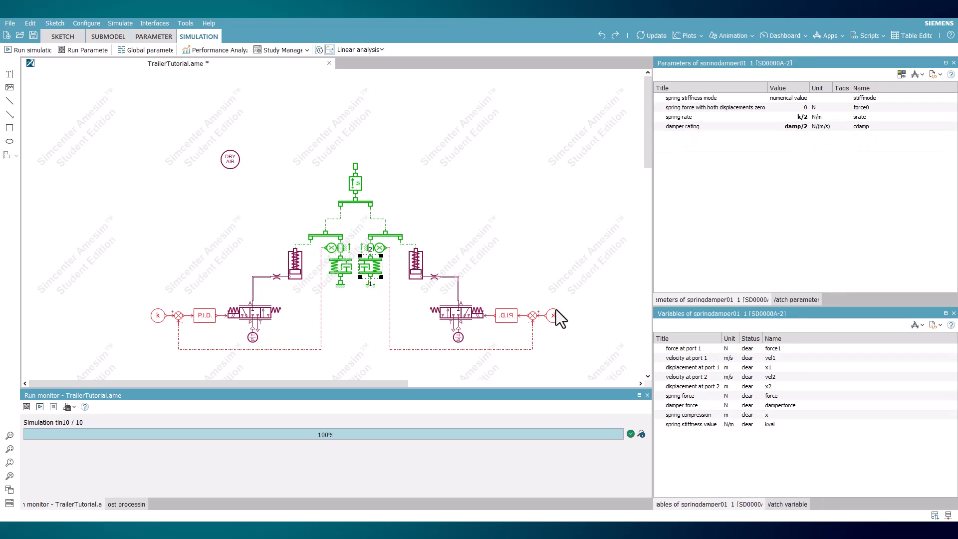
pyautogui.moveTo(681, 415); pyautogui.dragTo(433, 239)
pyautogui.click(204, 315)
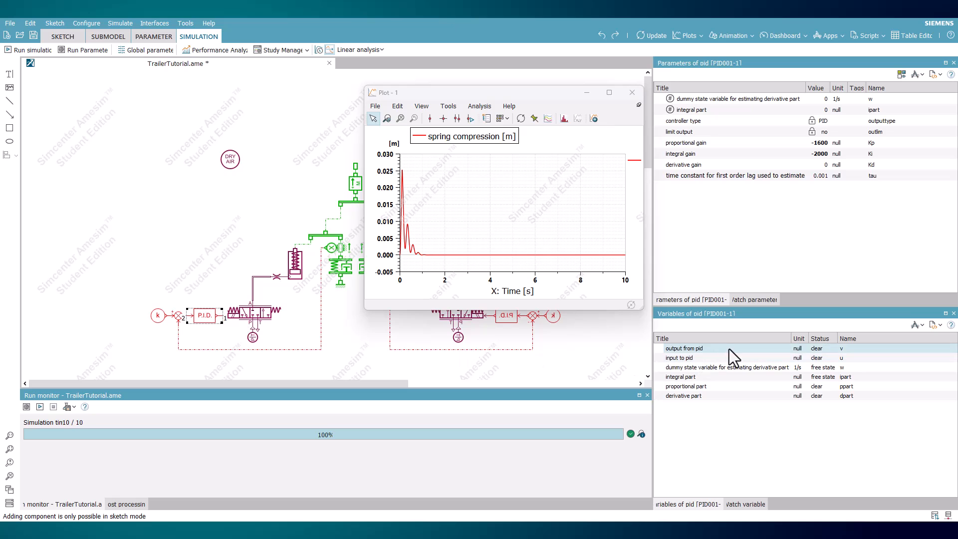
pyautogui.moveTo(684, 348); pyautogui.dragTo(204, 211)
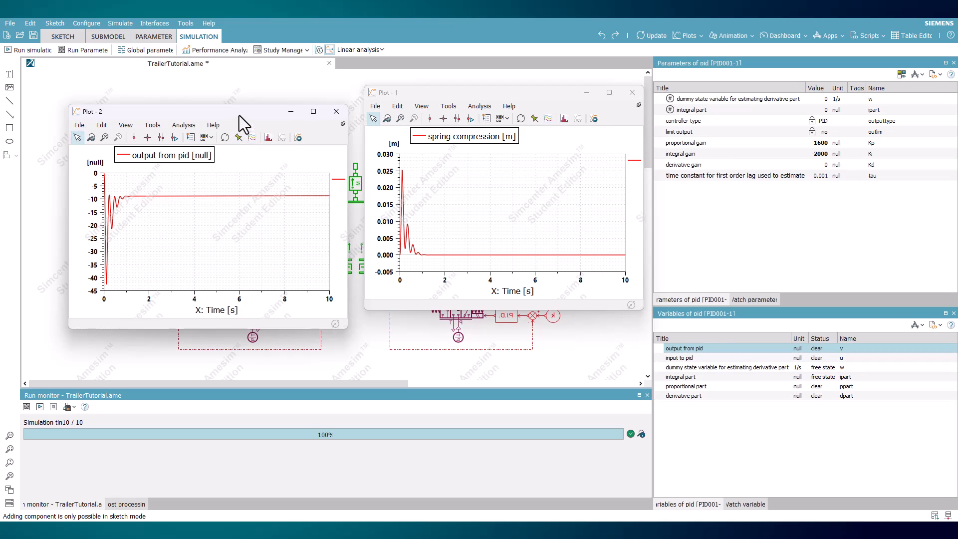
pyautogui.moveTo(239, 111); pyautogui.dragTo(251, 92)
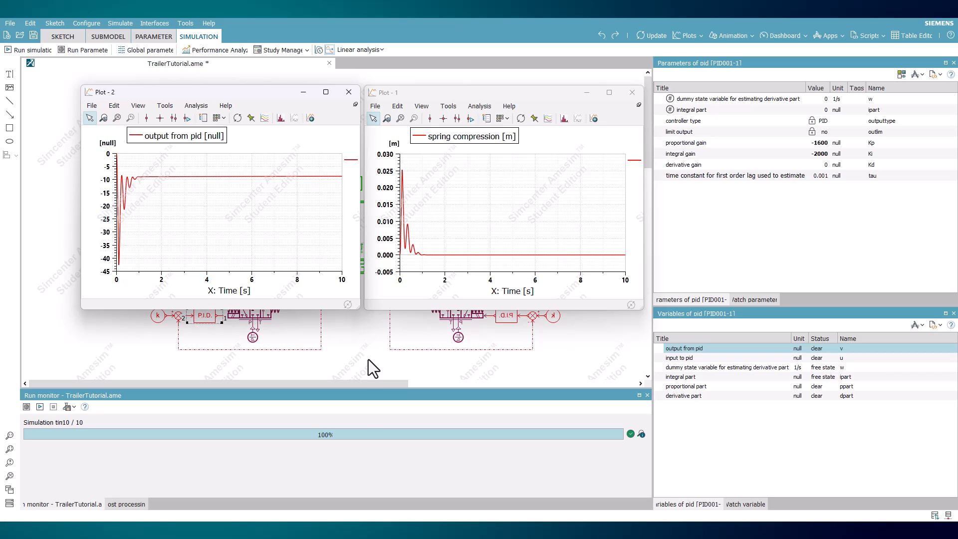
pyautogui.click(351, 95)
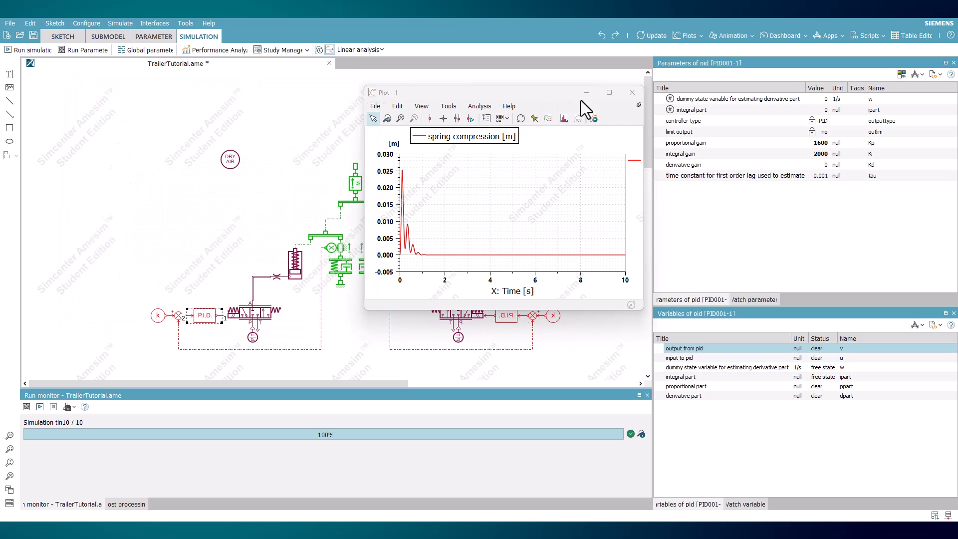
pyautogui.click(624, 96)
# Step: Open the linear analysis eigenvalues and compare the oscillating modes with the left valve's natural frequency and damping ratio
pyautogui.click(370, 49)
pyautogui.click(370, 86)
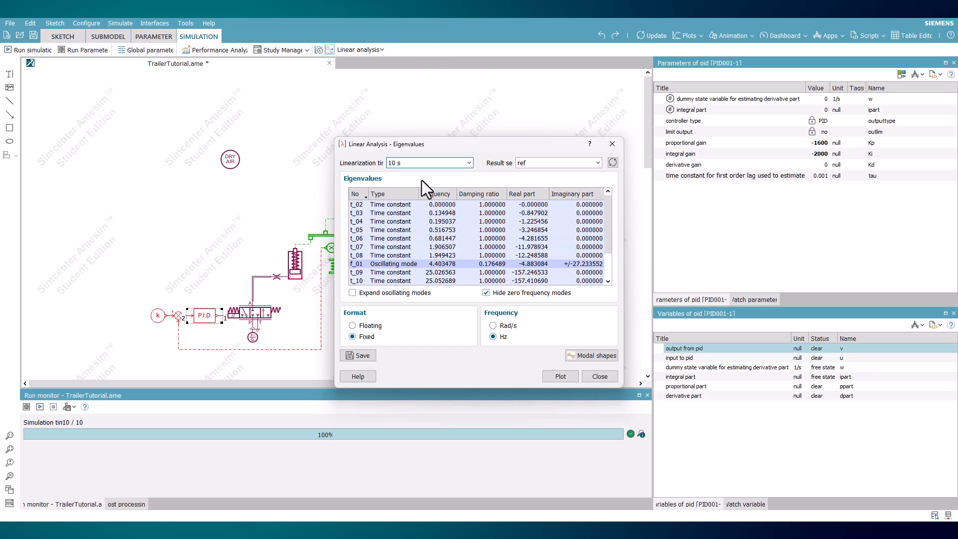
pyautogui.scroll(-2, 445, 249)
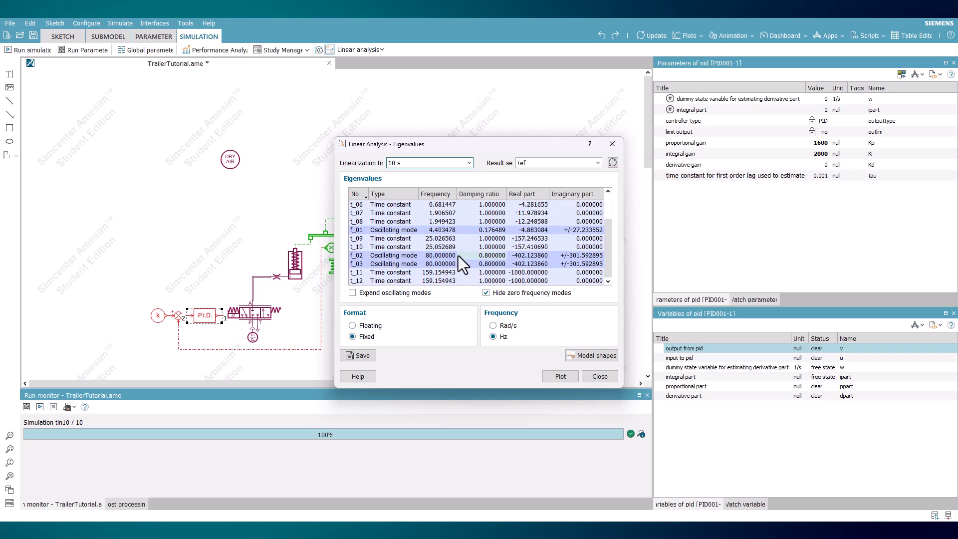
pyautogui.click(272, 314)
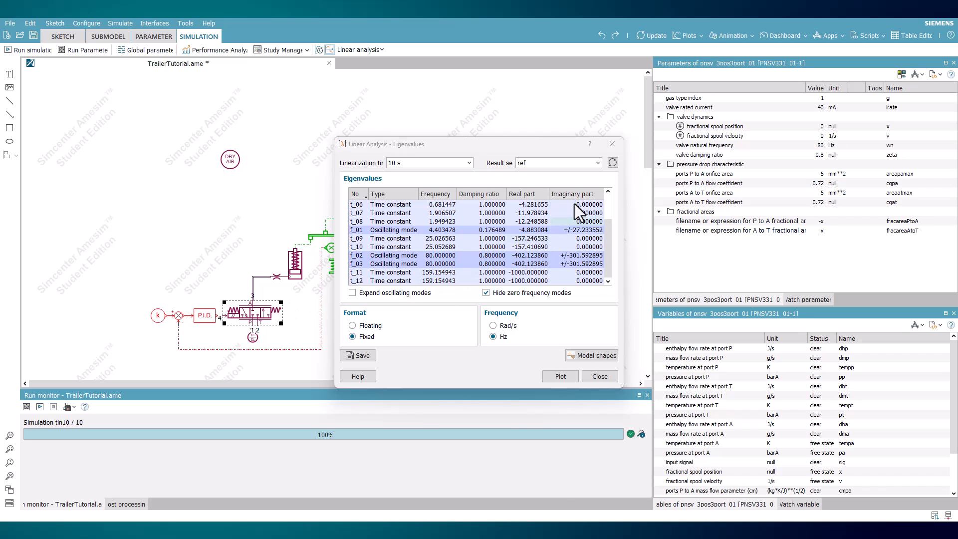